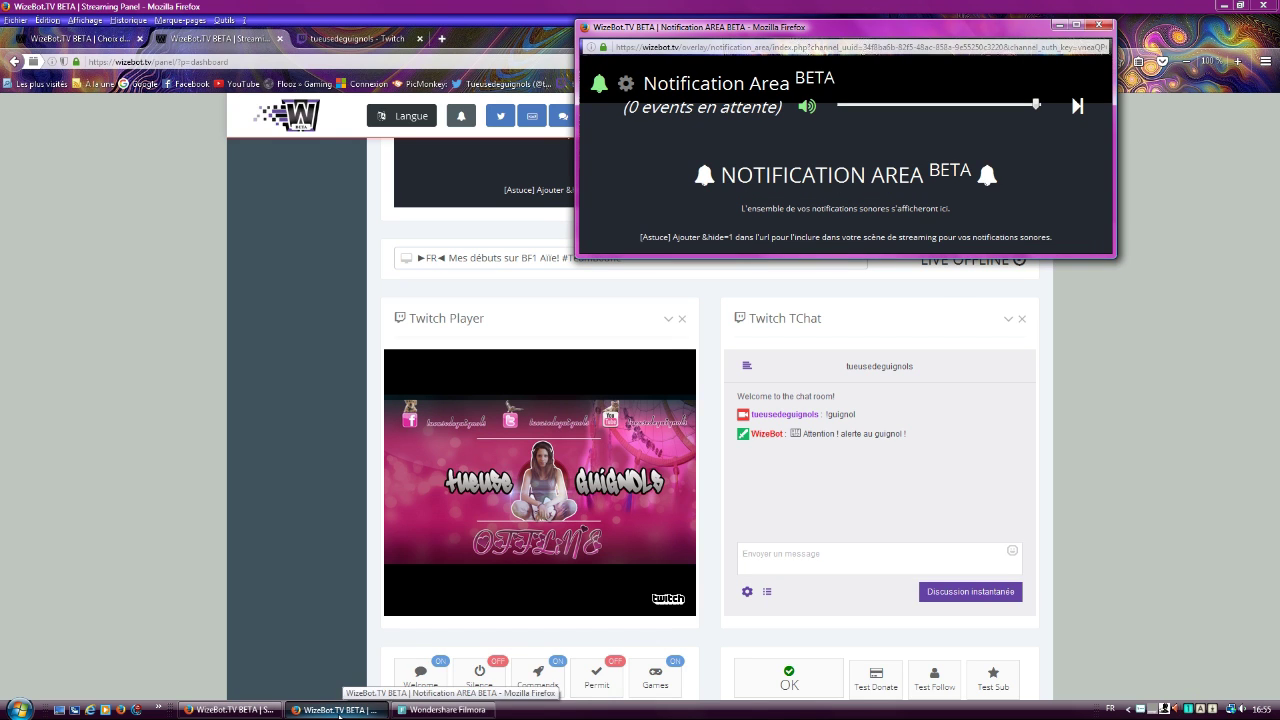
Minimize the notification area window and launch a test donation from the dashboard, viewing it in the embedded notification area
{"action": "left_click", "coordinate": [343, 712]}
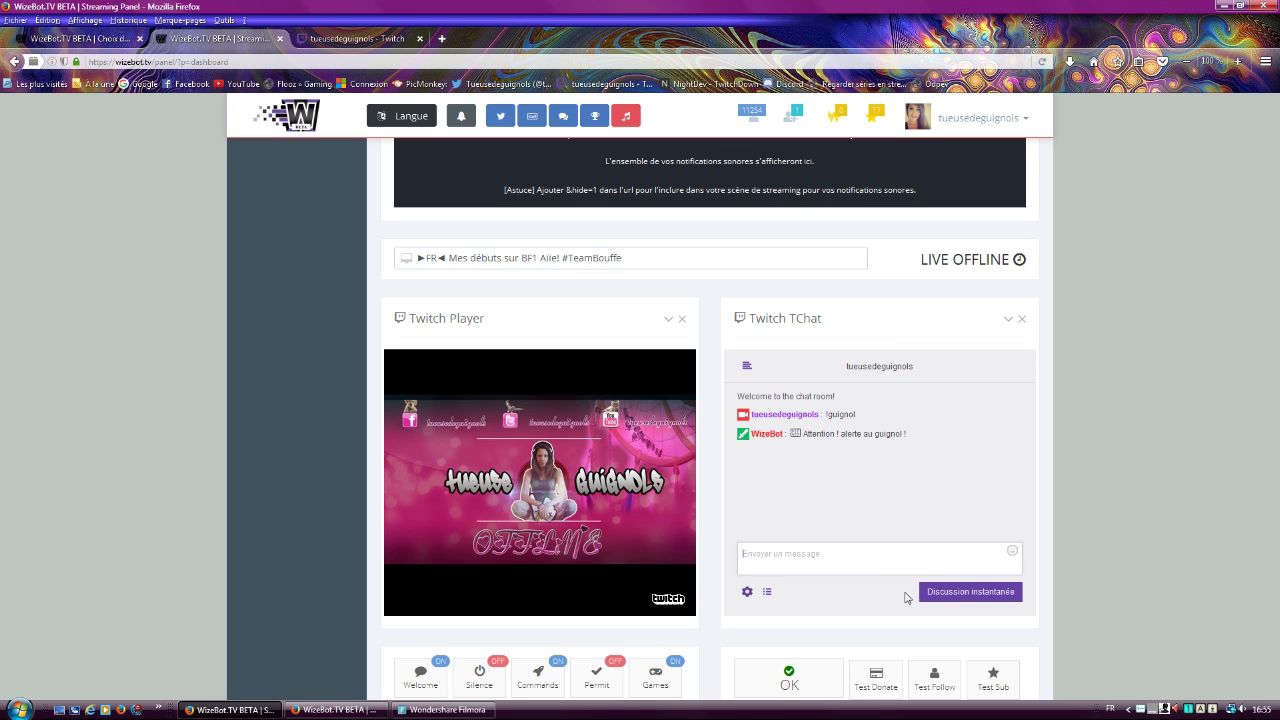
{"action": "left_click", "coordinate": [876, 684]}
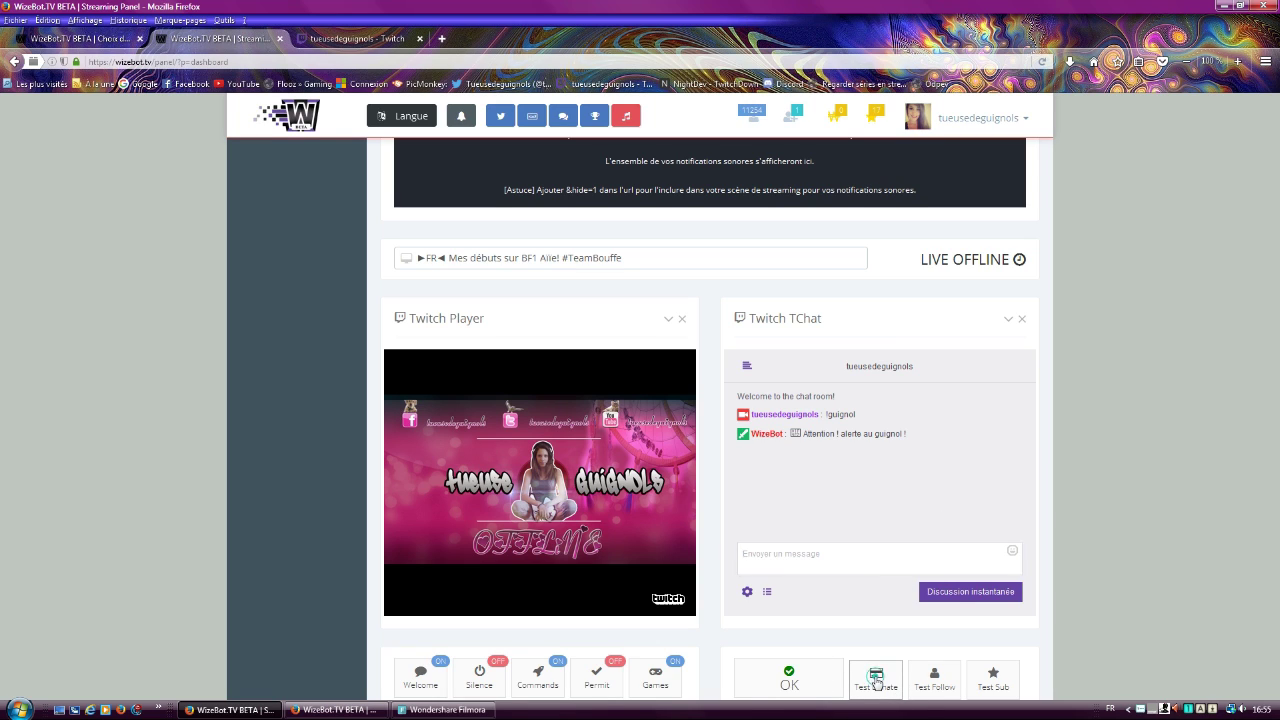
{"action": "scroll", "coordinate": [3, 448], "scroll_direction": "up", "scroll_amount": 3}
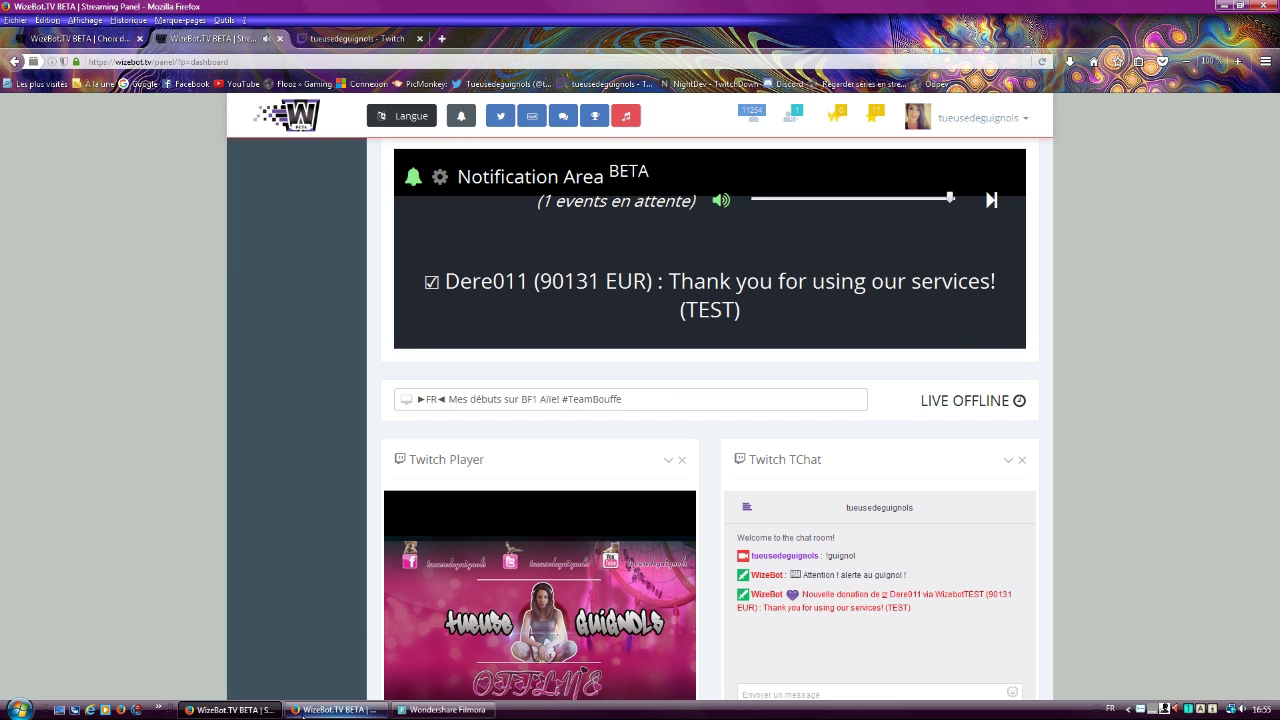
Mute the sound in the separate notification area window and minimize that window
{"action": "left_click", "coordinate": [335, 709]}
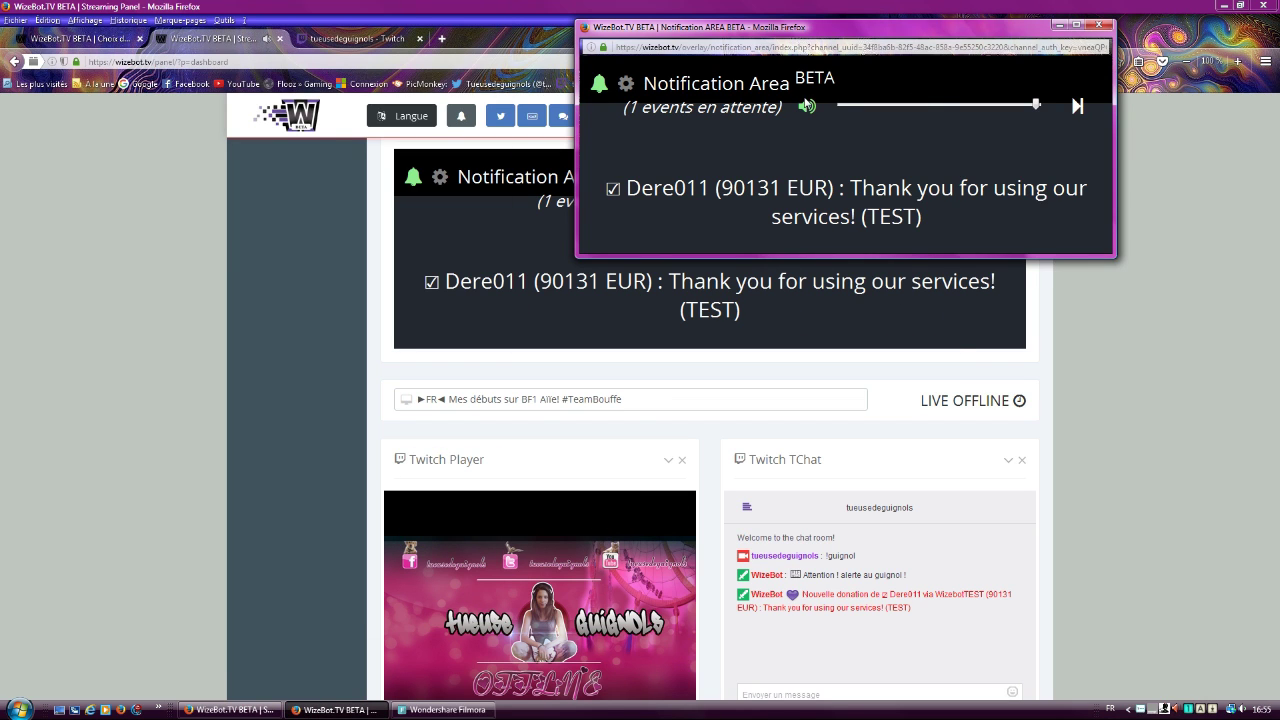
{"action": "left_click", "coordinate": [807, 106]}
{"action": "left_click", "coordinate": [1060, 24]}
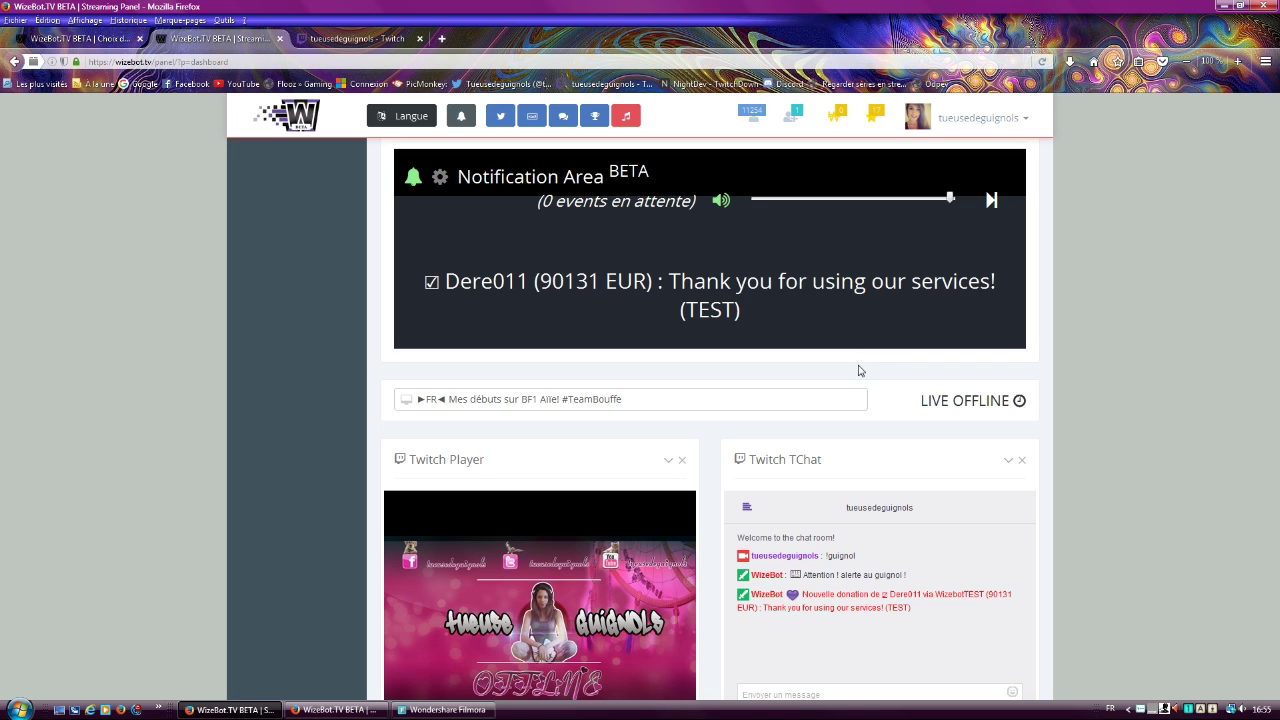
Launch a test follow from the dashboard and check the alert in the notification area and chat
{"action": "scroll", "coordinate": [965, 390], "scroll_direction": "down", "scroll_amount": 3}
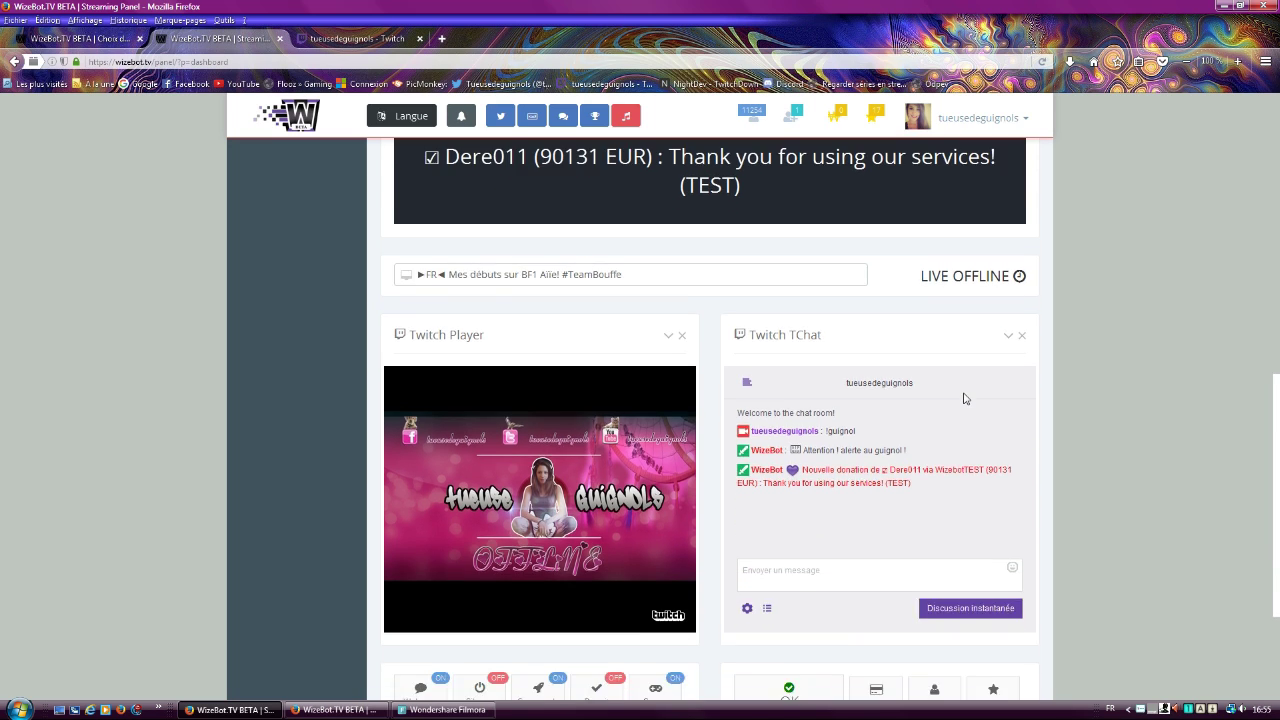
{"action": "left_click", "coordinate": [934, 676]}
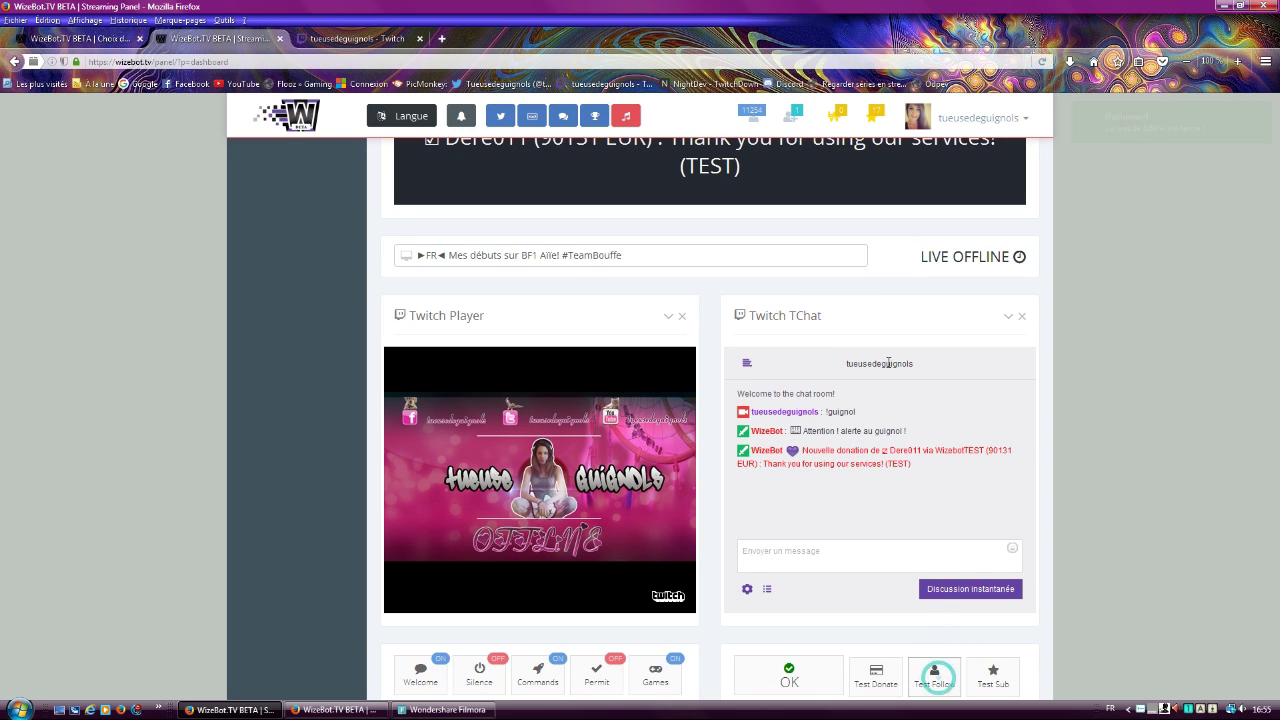
{"action": "scroll", "coordinate": [895, 308], "scroll_direction": "up", "scroll_amount": 2}
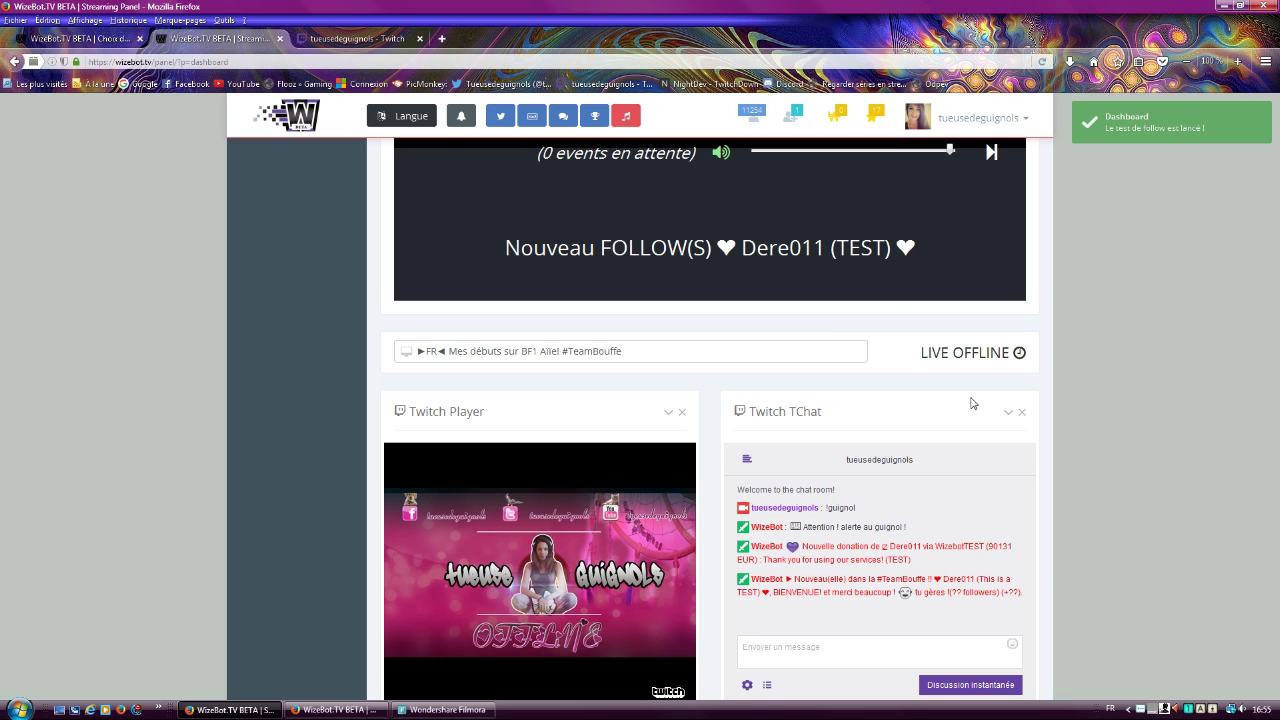
{"action": "scroll", "coordinate": [970, 398], "scroll_direction": "down", "scroll_amount": 2}
{"action": "scroll", "coordinate": [970, 398], "scroll_direction": "down", "scroll_amount": 1}
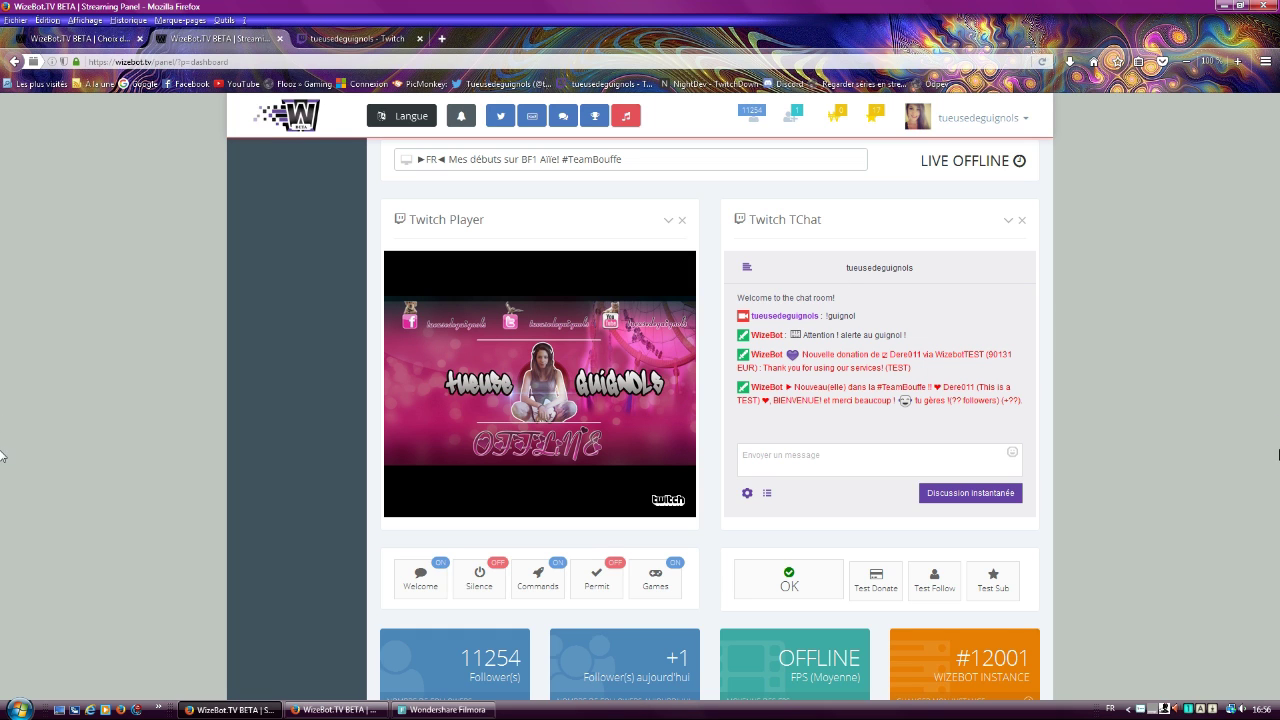
Open the Mes commandes page and go to the Vos commandes list
{"action": "scroll", "coordinate": [300, 300], "scroll_direction": "up", "scroll_amount": 15}
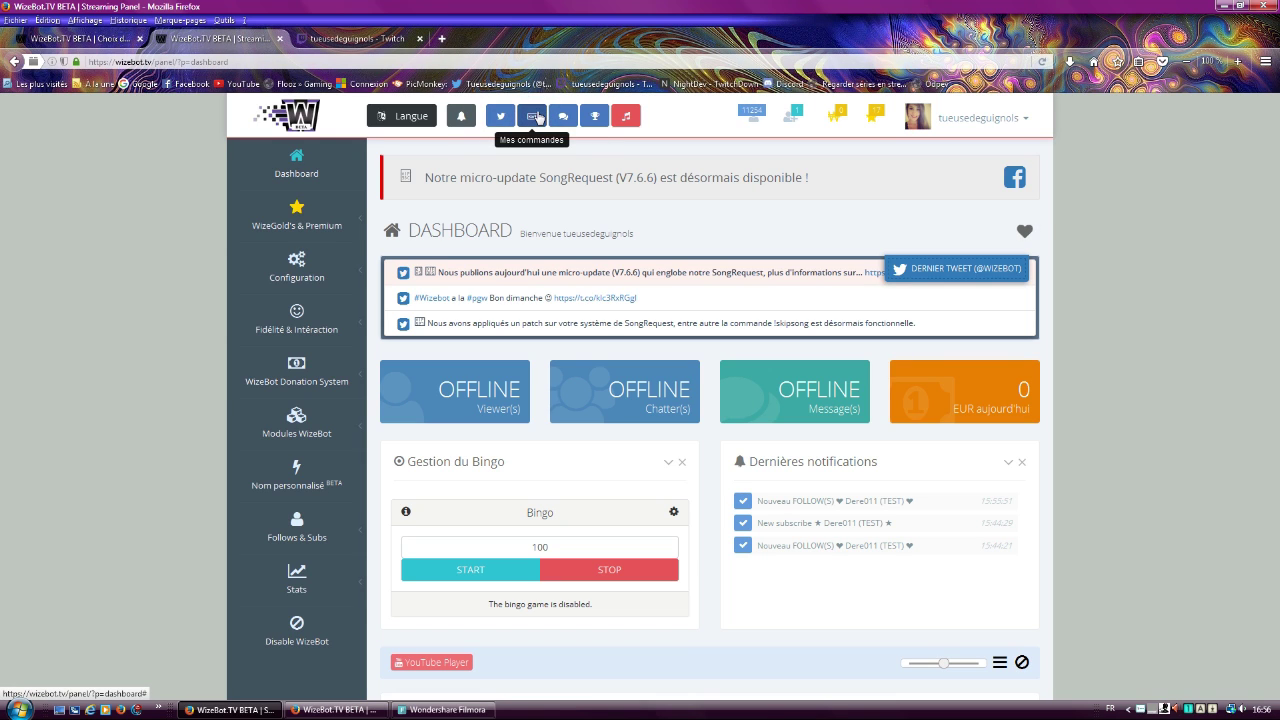
{"action": "left_click", "coordinate": [537, 117]}
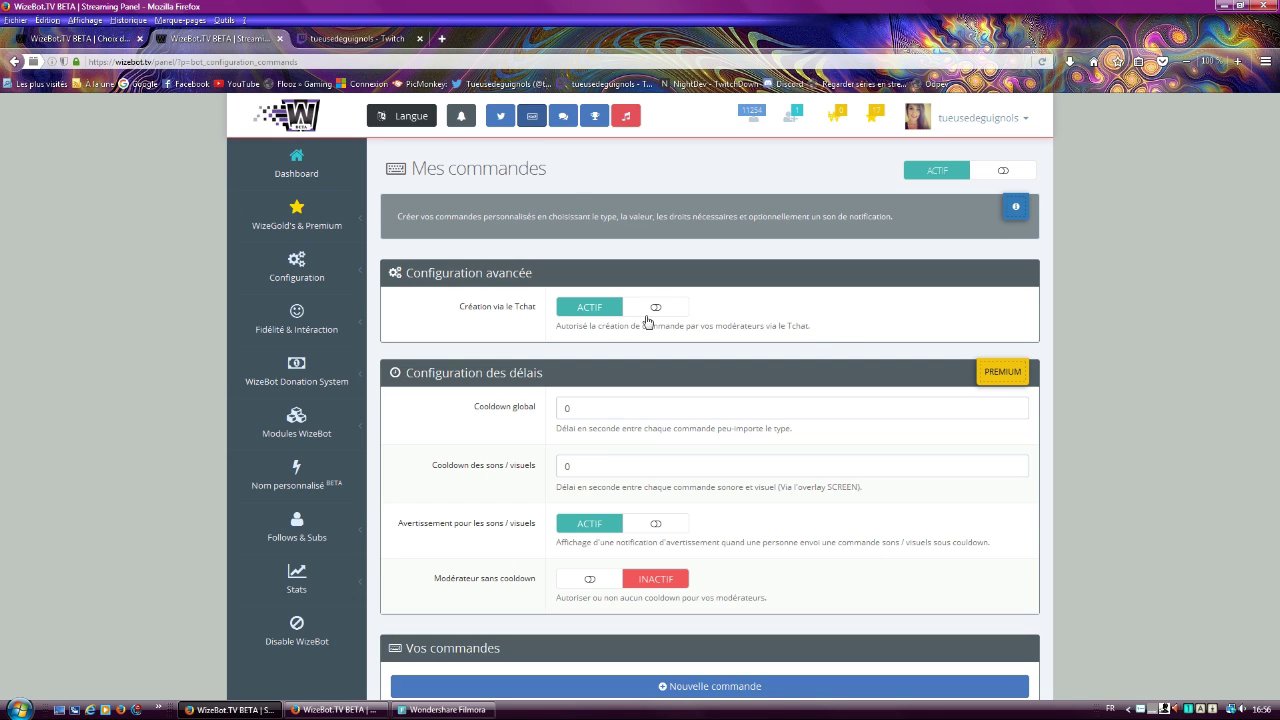
{"action": "scroll", "coordinate": [762, 396], "scroll_direction": "down", "scroll_amount": 3}
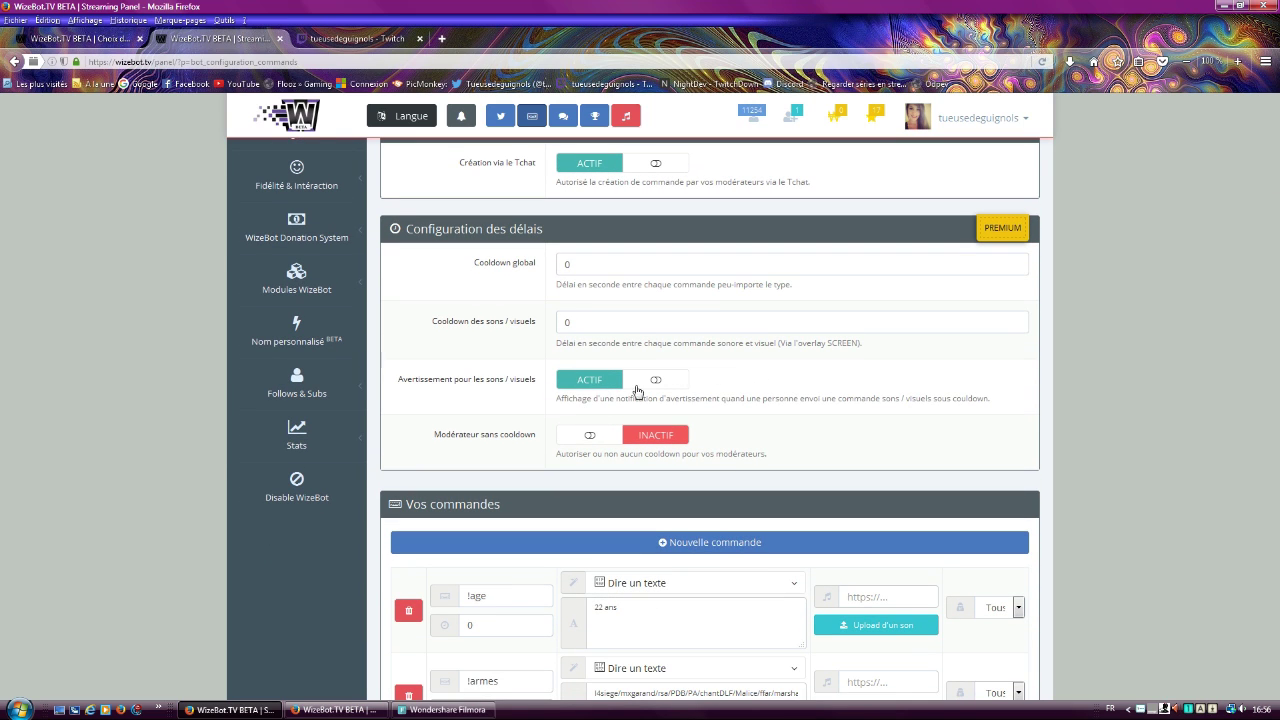
{"action": "scroll", "coordinate": [793, 379], "scroll_direction": "down", "scroll_amount": 5}
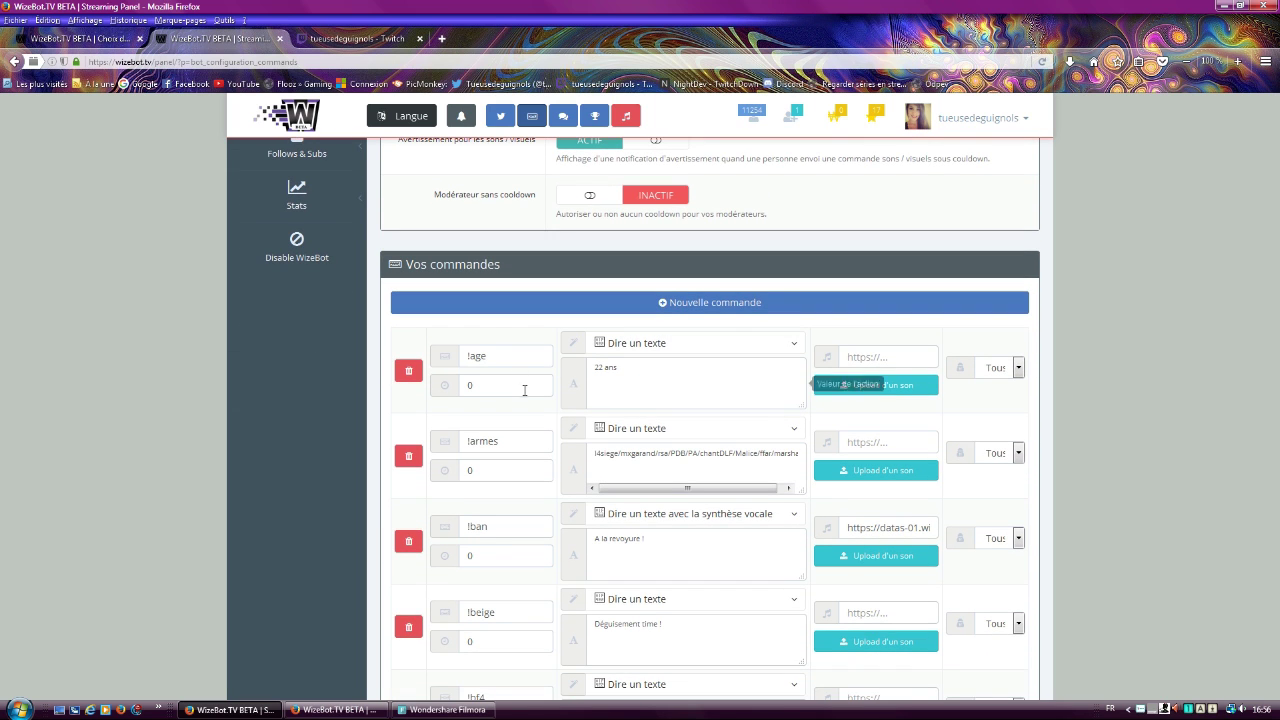
Add a new command named "!test sonore" with the text "coucou les zozios"
{"action": "left_click", "coordinate": [733, 304]}
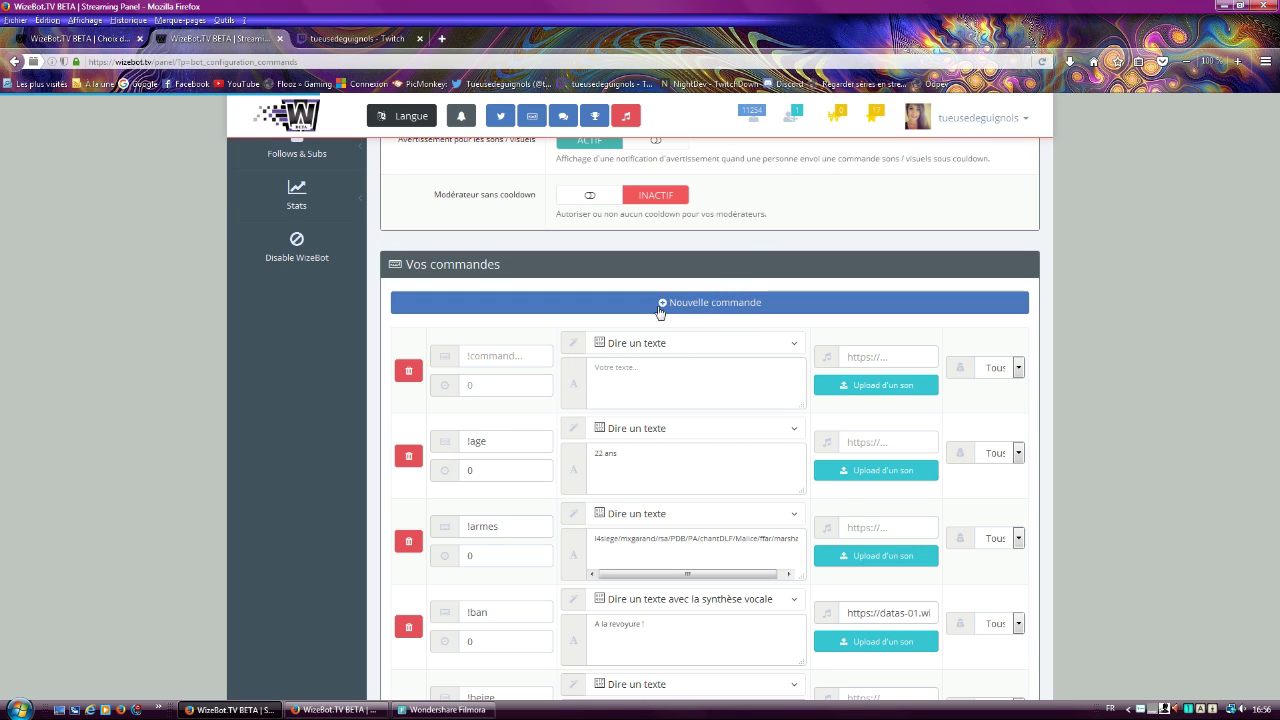
{"action": "left_click", "coordinate": [489, 357]}
{"action": "type", "text": "!test sonore"}
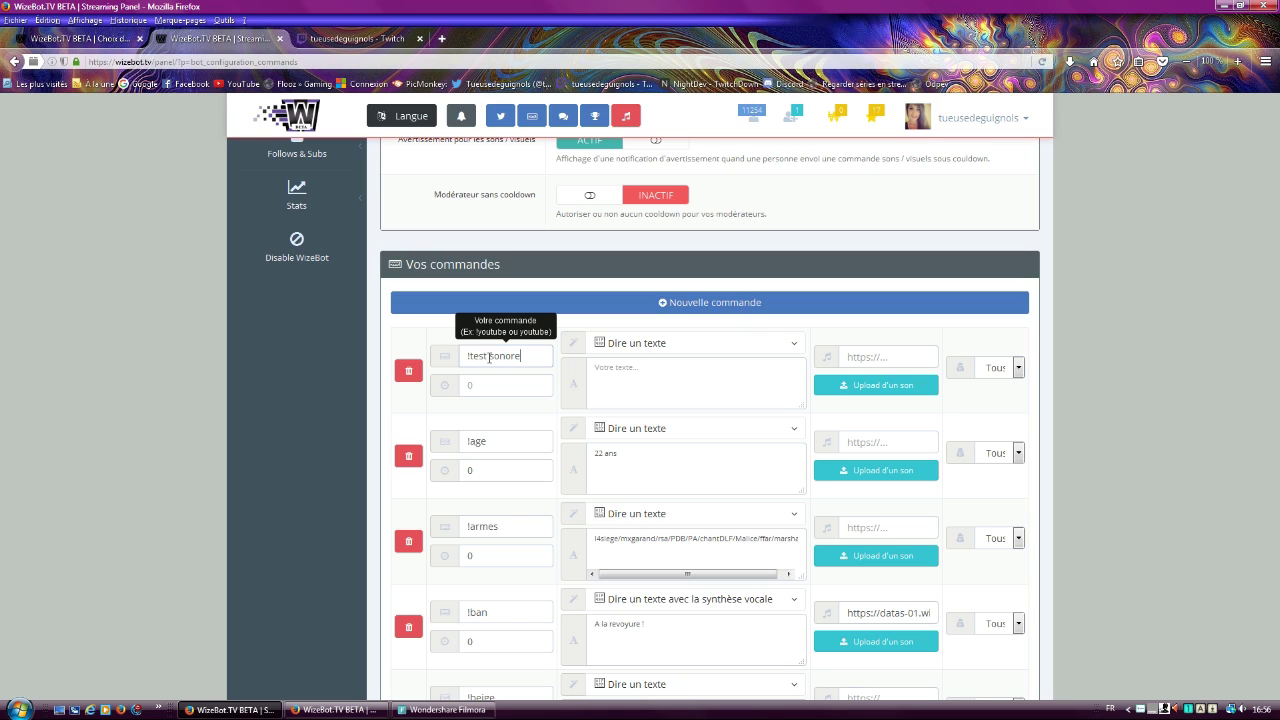
{"action": "left_click", "coordinate": [659, 378]}
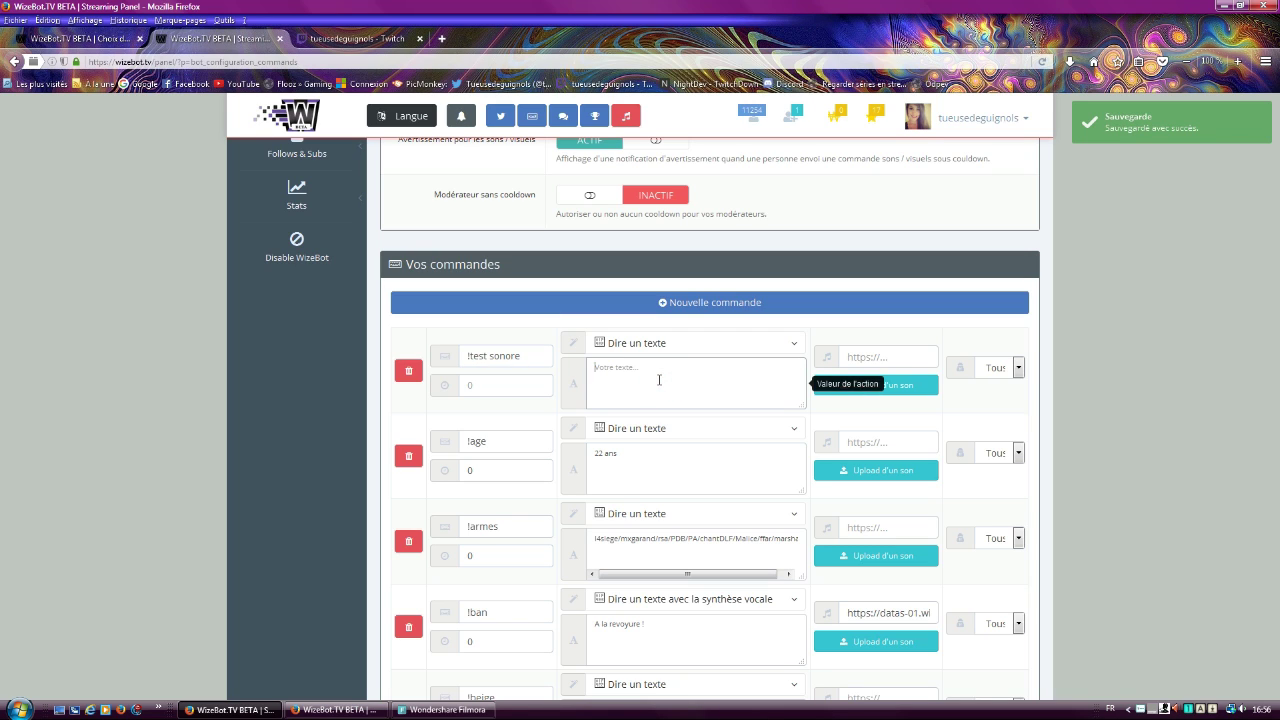
{"action": "type", "text": "coucou les zozios"}
Set the action type of the !test sonore command to "Dire un texte avec la synthèse vocale"
{"action": "left_click", "coordinate": [700, 347]}
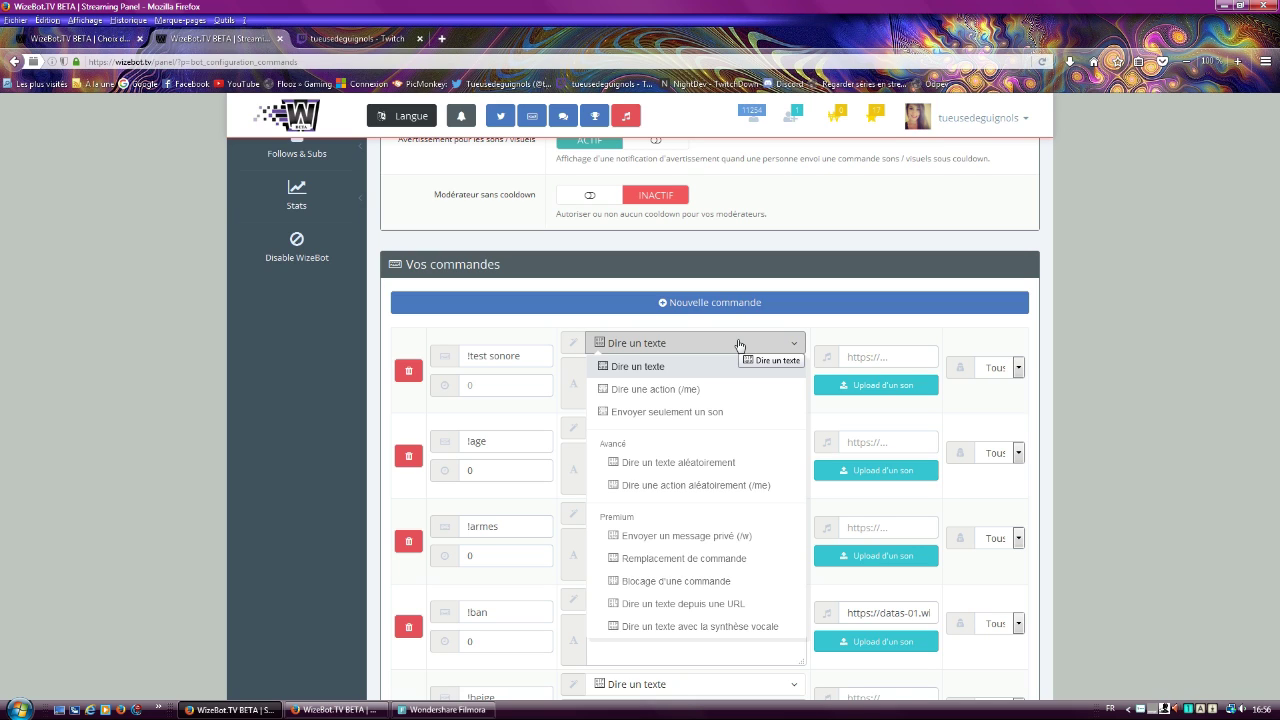
{"action": "left_click", "coordinate": [797, 322]}
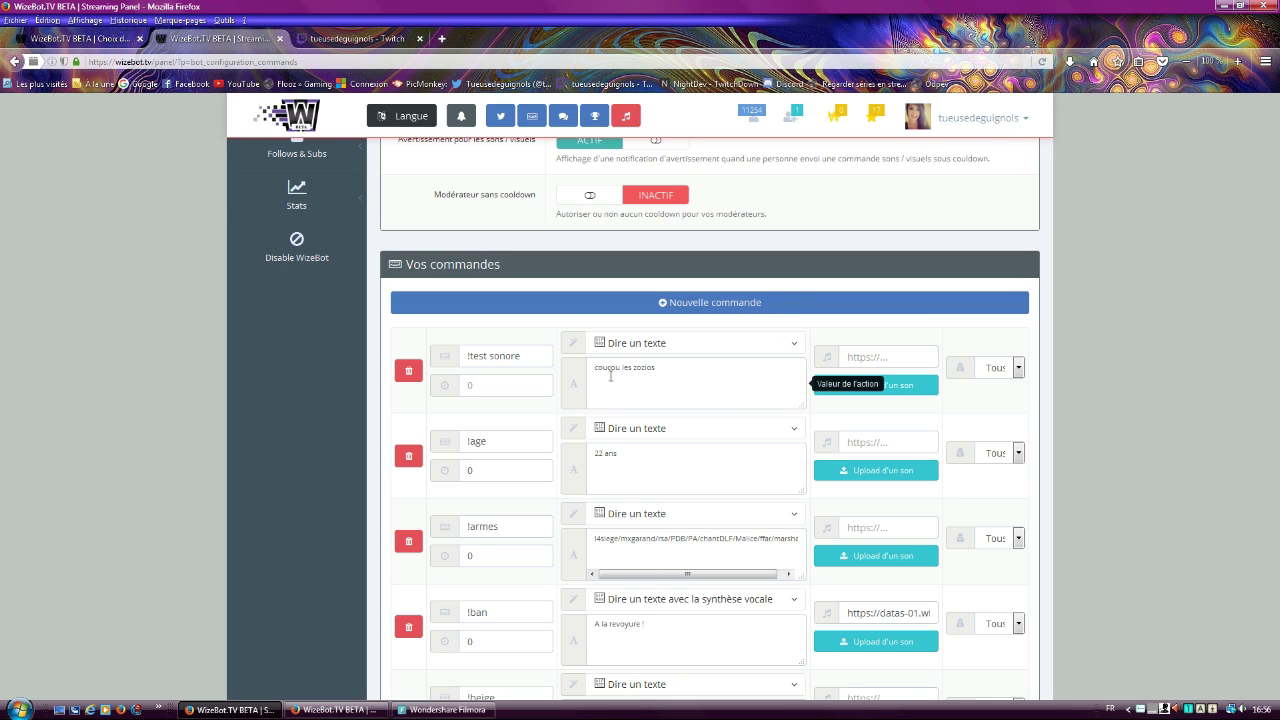
{"action": "left_click", "coordinate": [654, 343]}
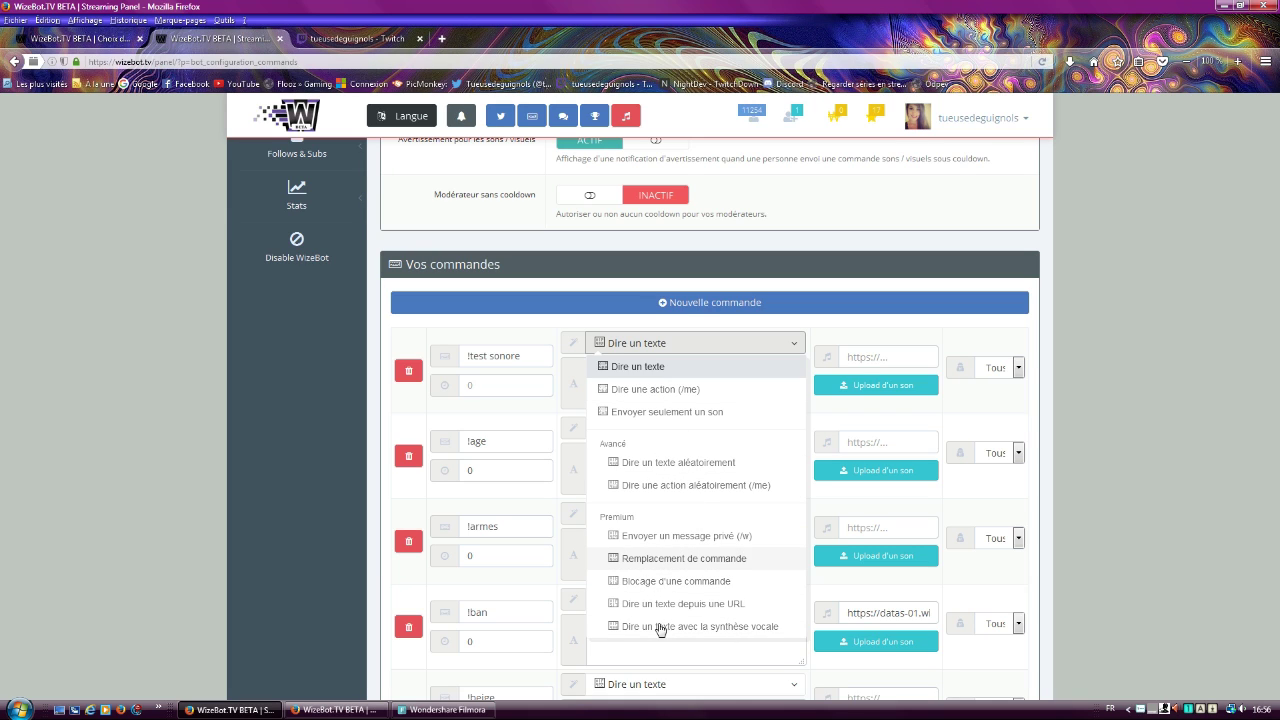
{"action": "left_click", "coordinate": [718, 626]}
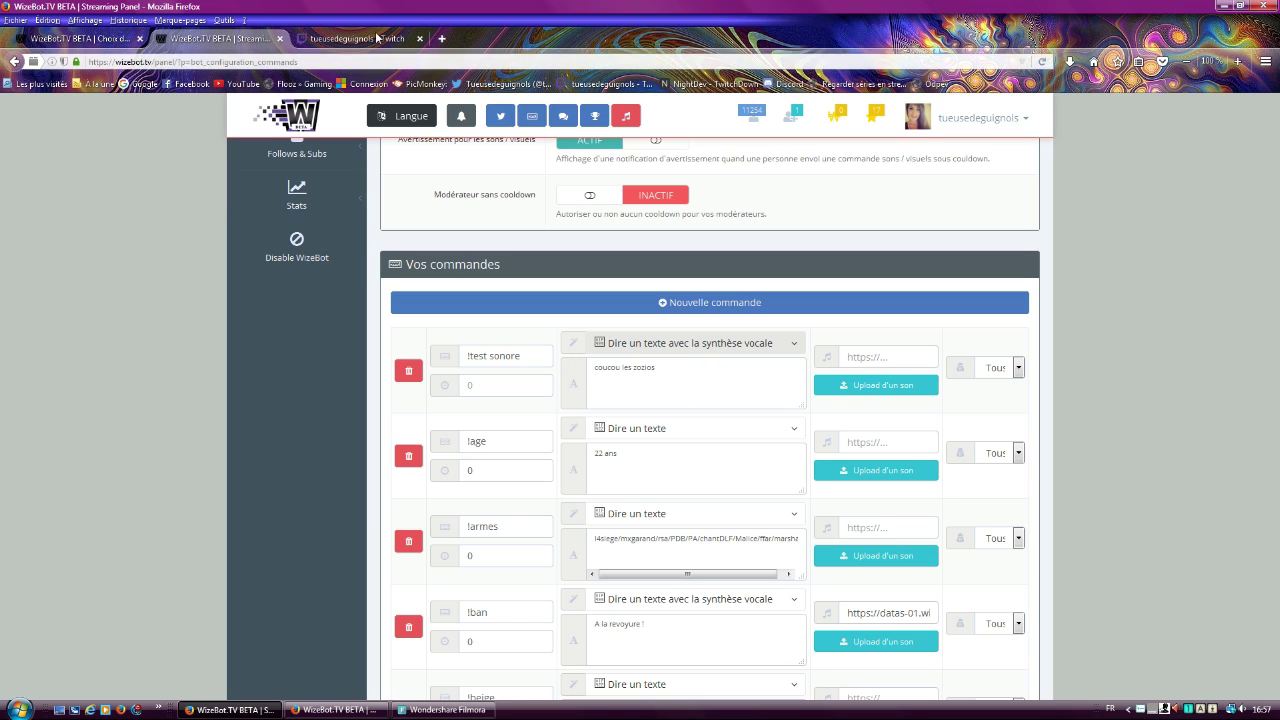
Switch to the Twitch channel page and send the !ban command in its chat
{"action": "left_click", "coordinate": [82, 40]}
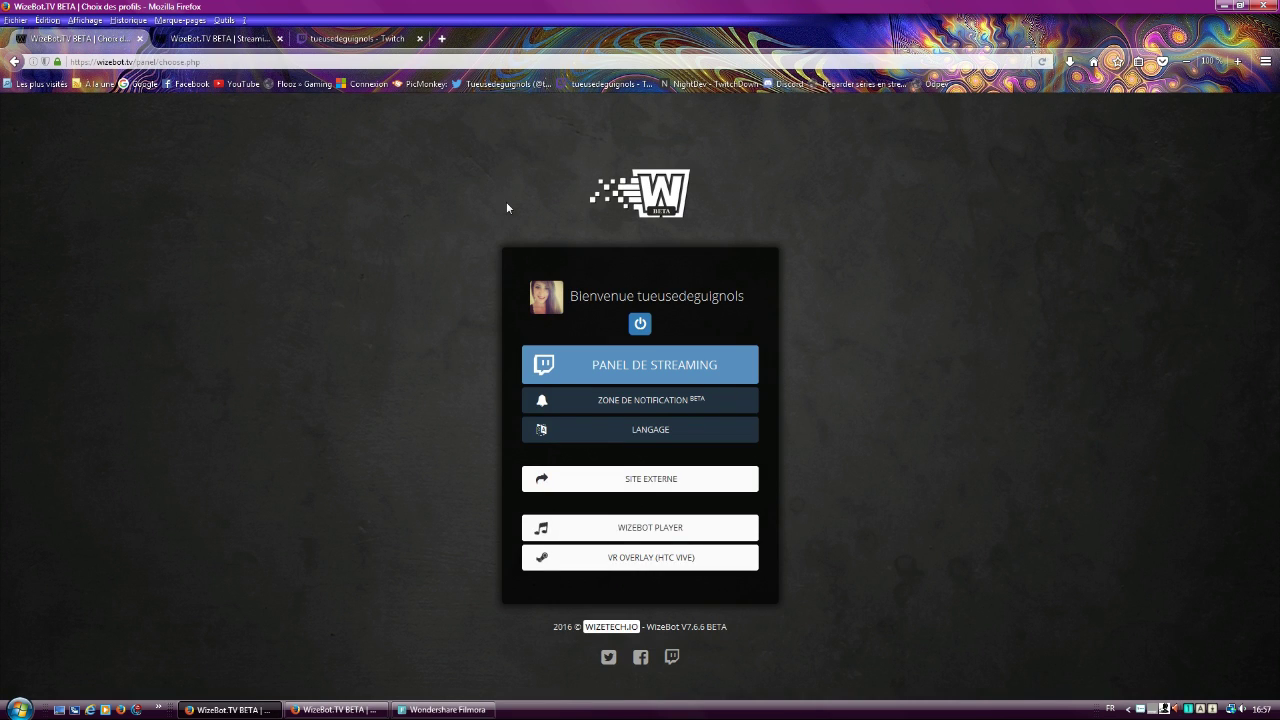
{"action": "left_click", "coordinate": [352, 38]}
{"action": "left_click", "coordinate": [259, 40]}
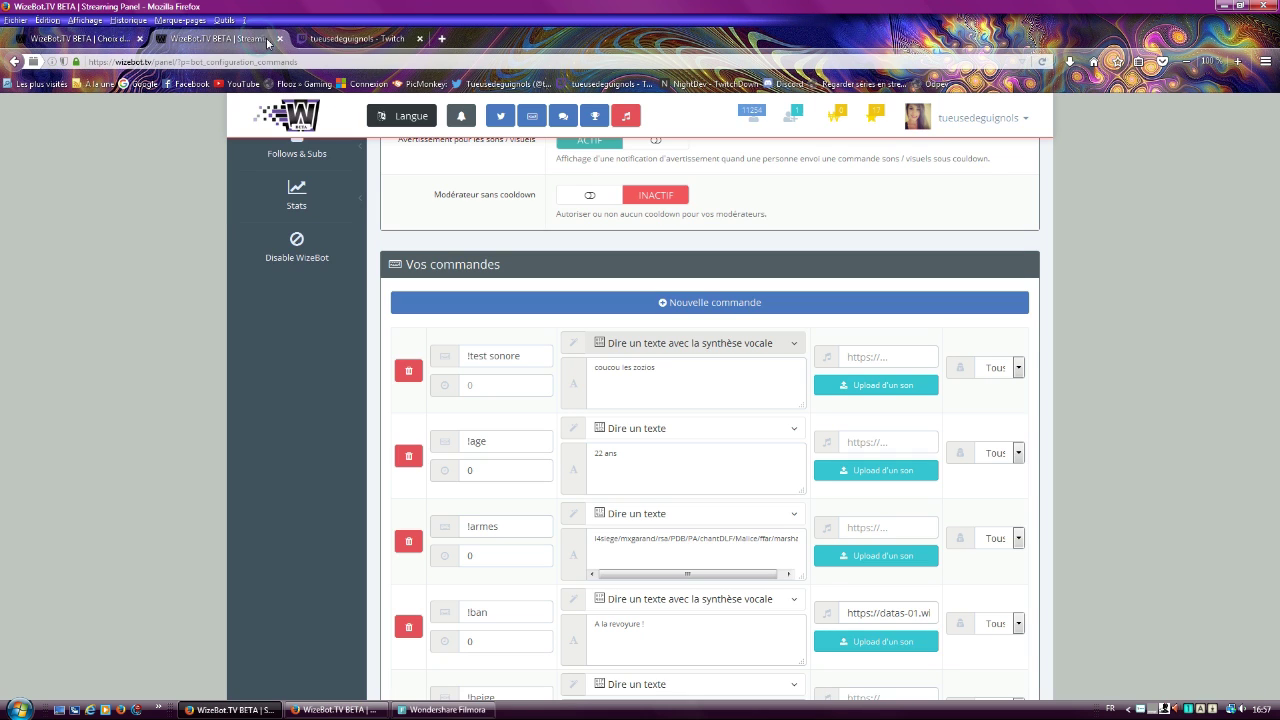
{"action": "left_click", "coordinate": [352, 38]}
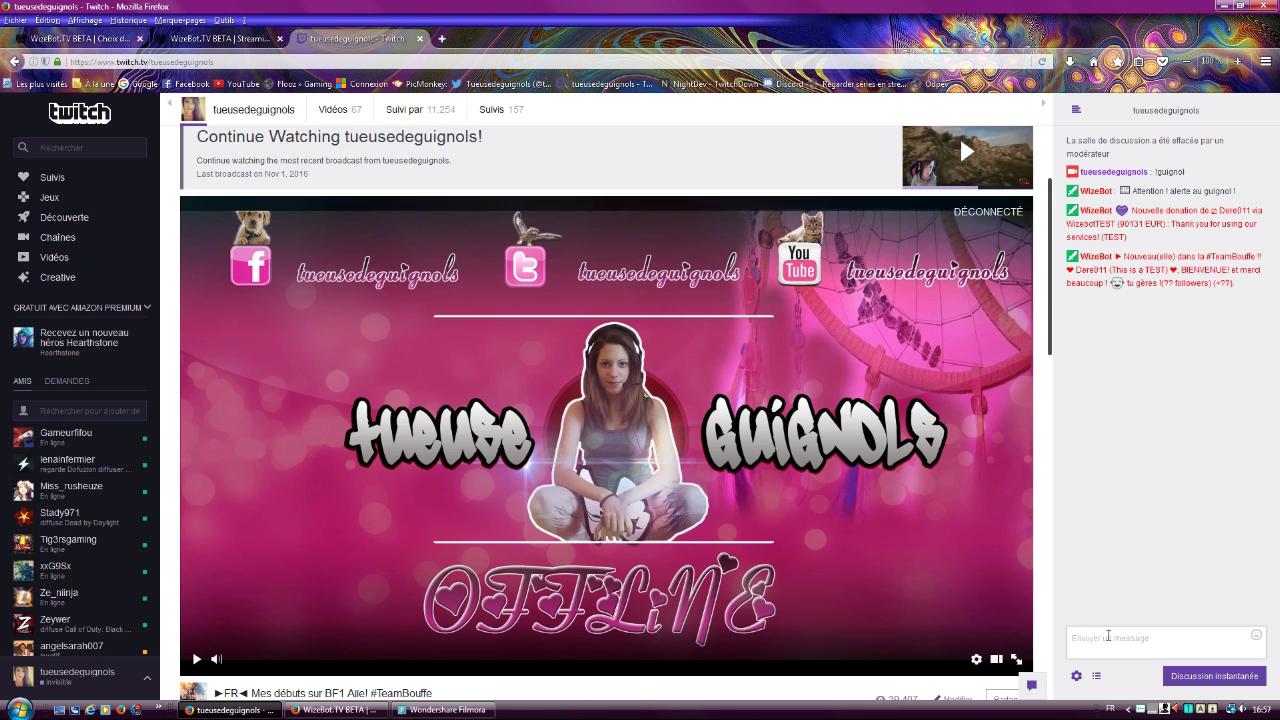
{"action": "left_click", "coordinate": [1106, 635]}
{"action": "type", "text": "tu"}
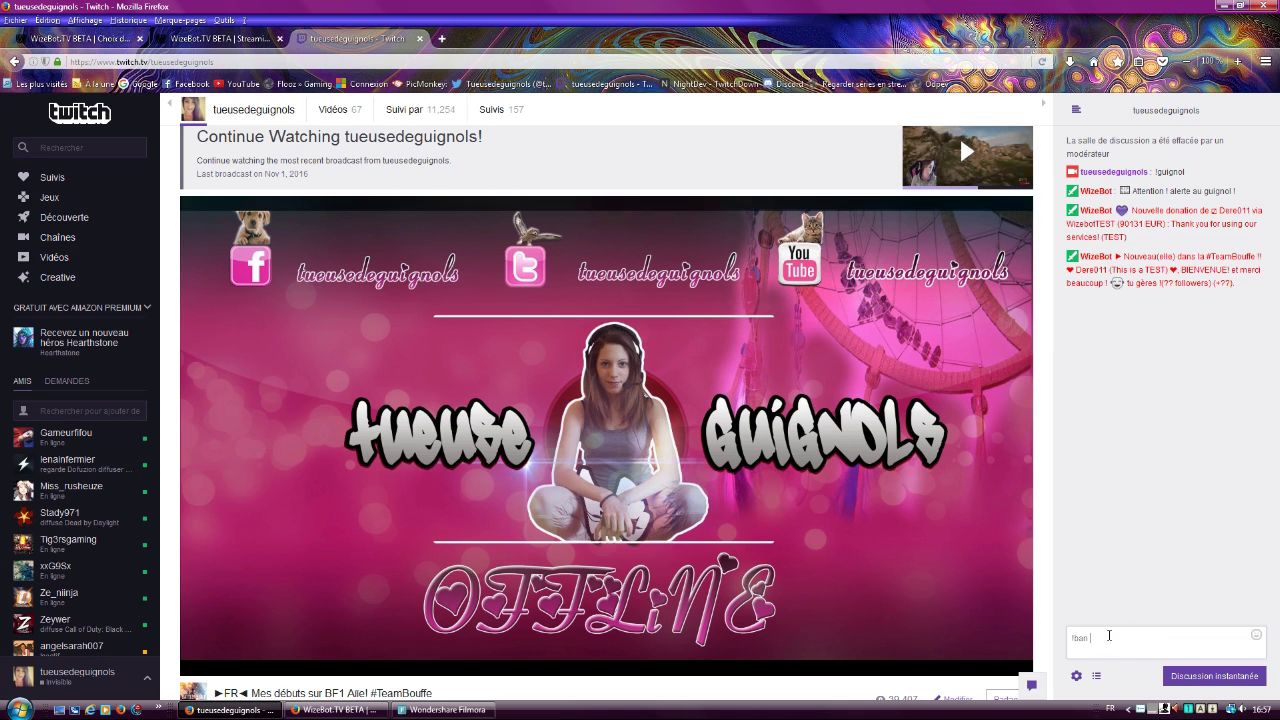
{"action": "key", "text": "Return"}
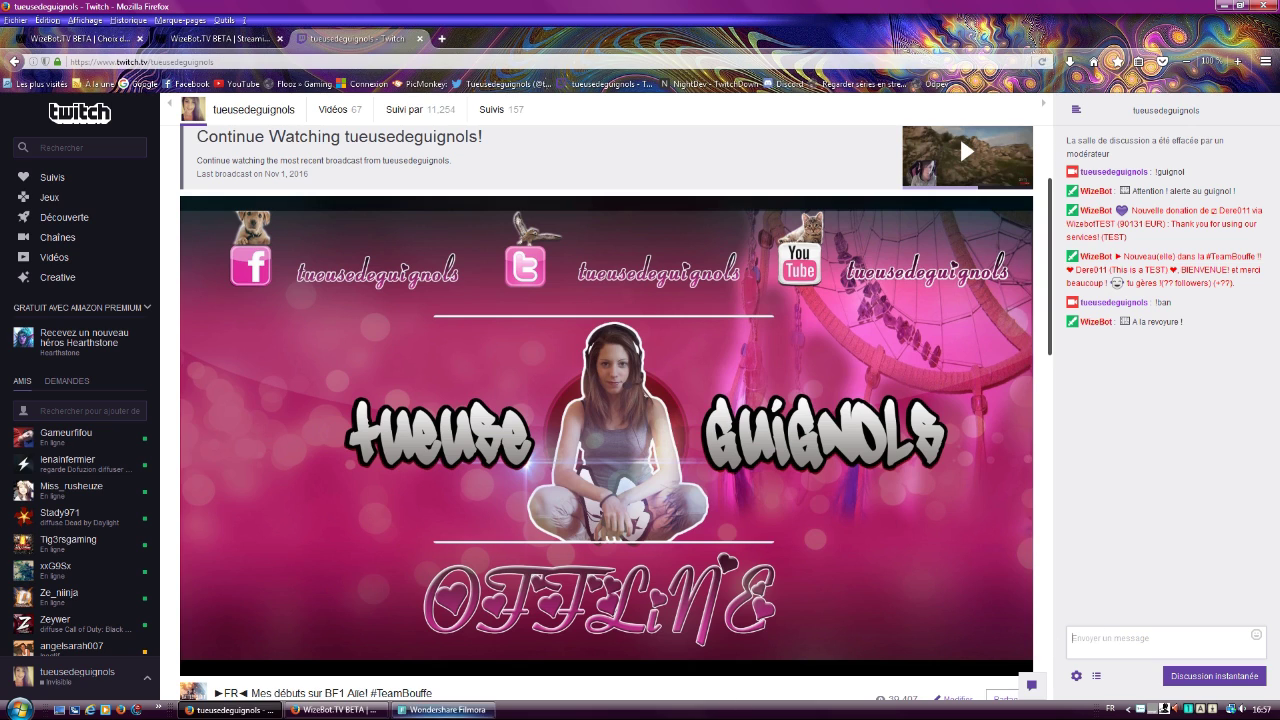
Bring up the notification area window, move it clear of the chat, and send !ban in the Twitch chat again
{"action": "left_click", "coordinate": [360, 716]}
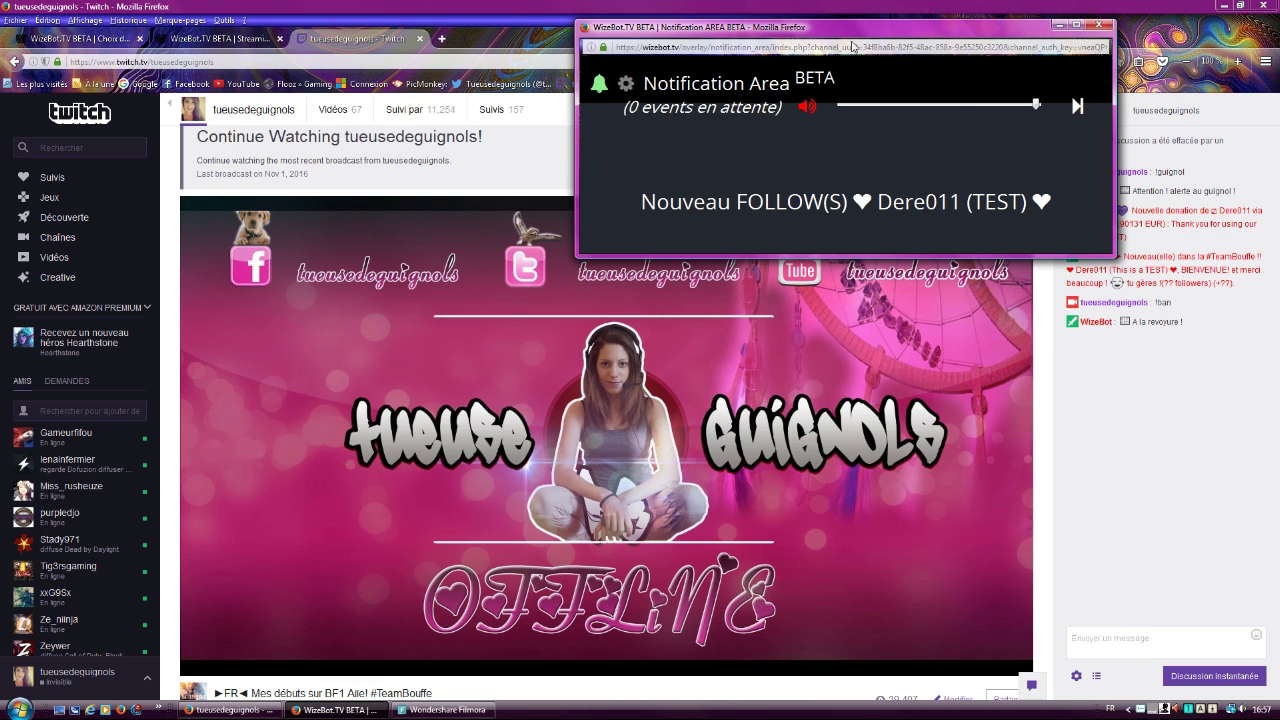
{"action": "left_click_drag", "start_coordinate": [838, 28], "coordinate": [769, 45]}
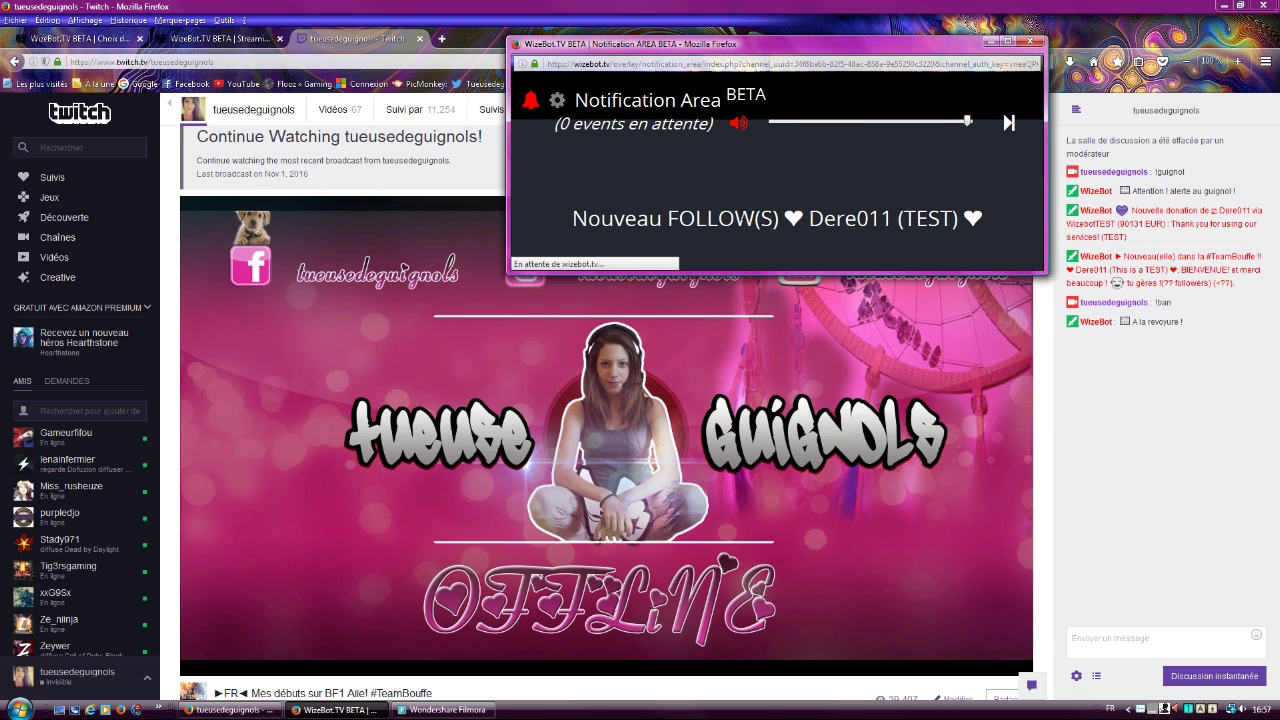
{"action": "left_click", "coordinate": [1157, 645]}
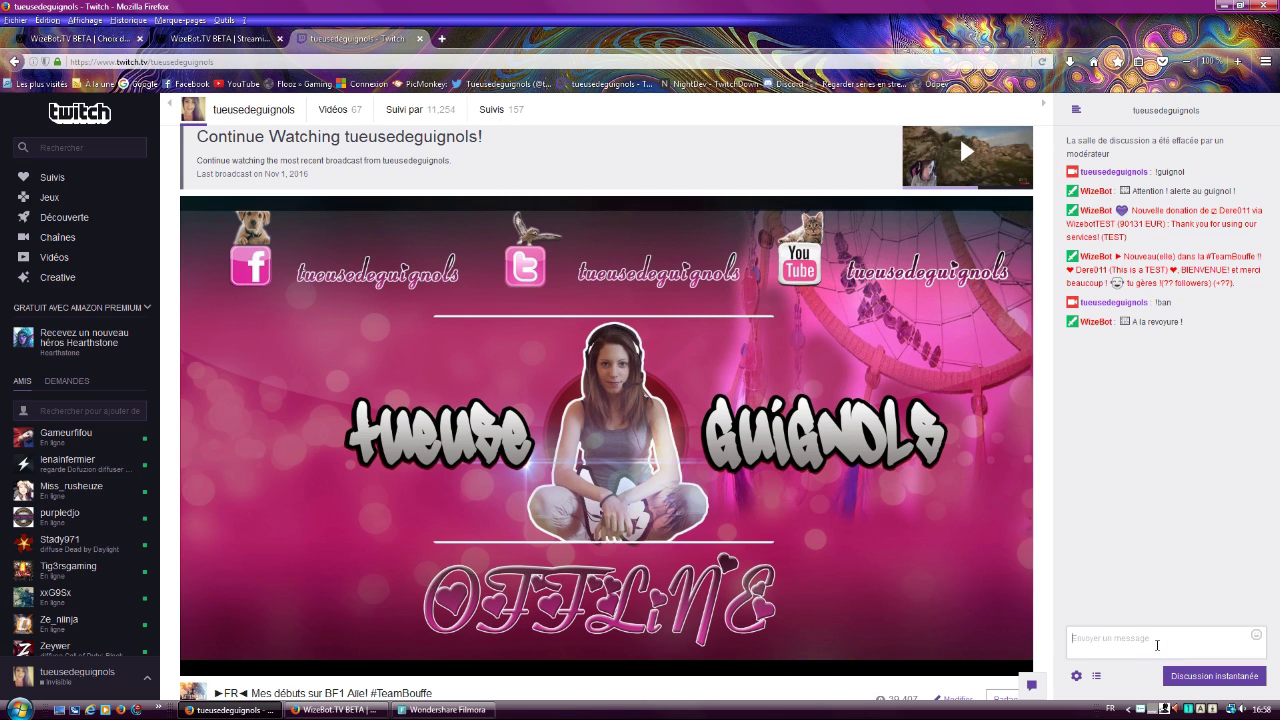
{"action": "type", "text": "!ban"}
{"action": "key", "text": "Return"}
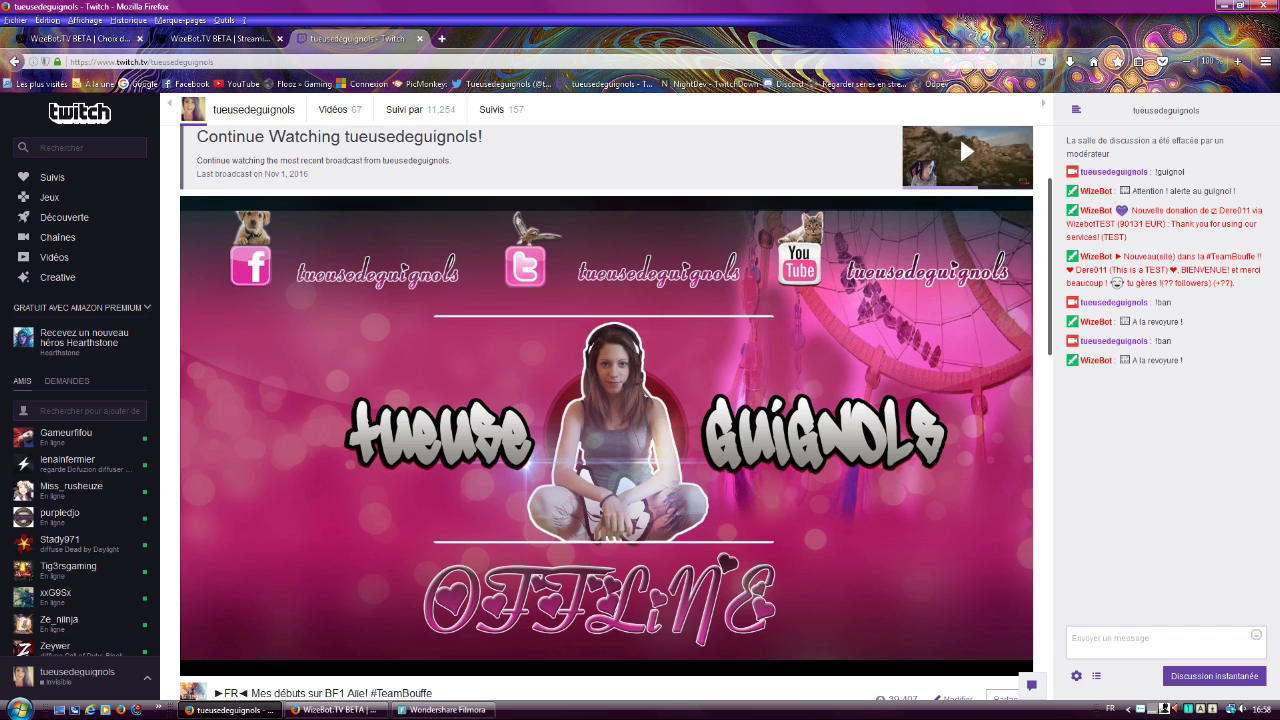
Check the !ban alert in the notification area window, and minimize the window
{"action": "mouse_move", "coordinate": [440, 710]}
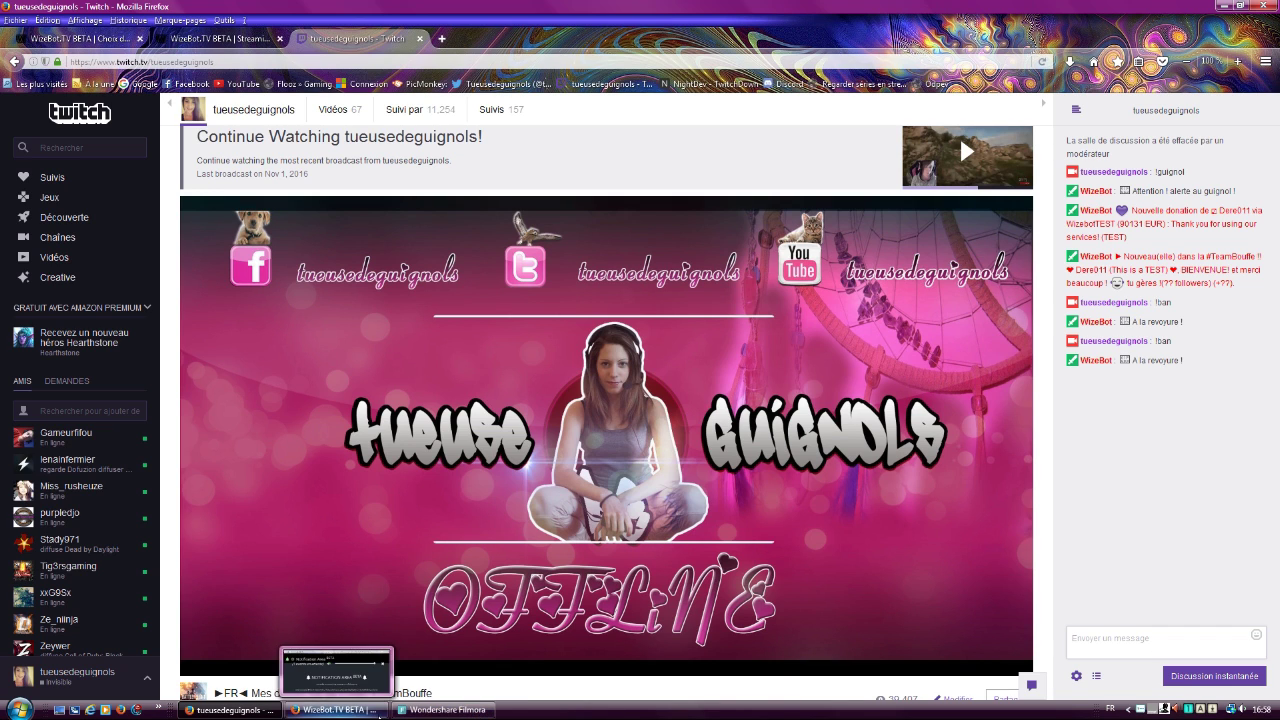
{"action": "left_click", "coordinate": [333, 710]}
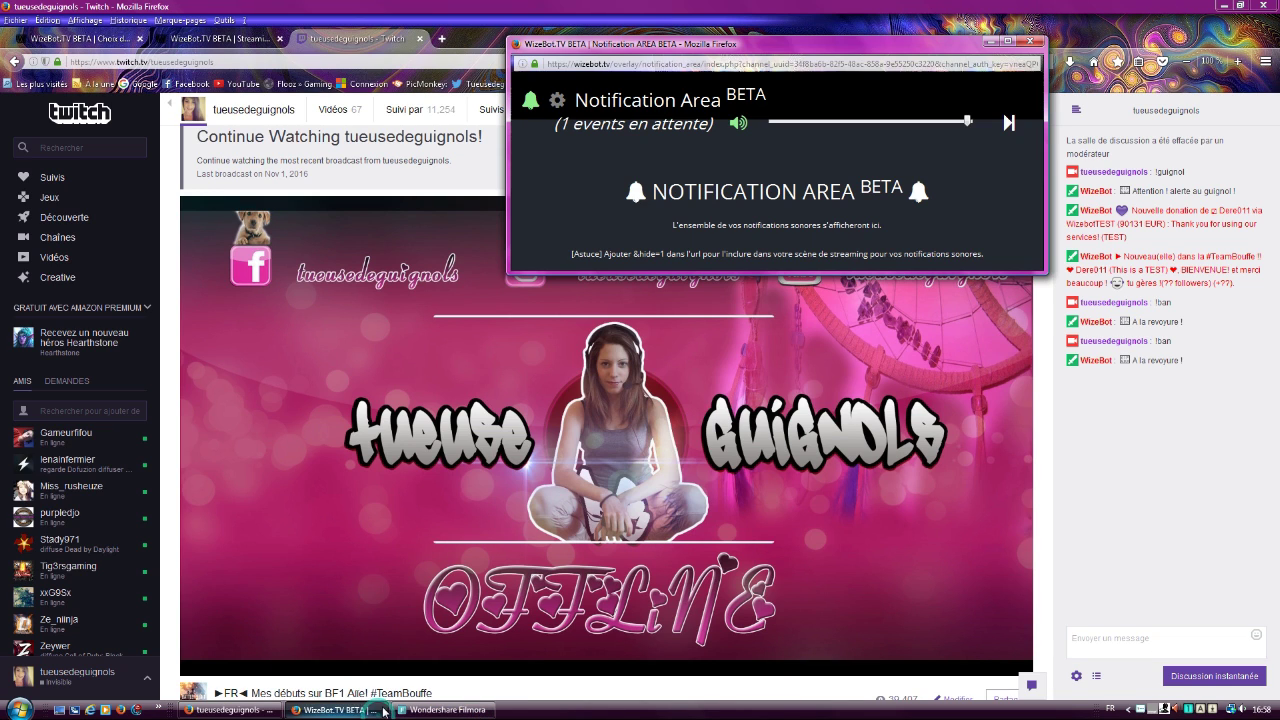
{"action": "left_click", "coordinate": [991, 42]}
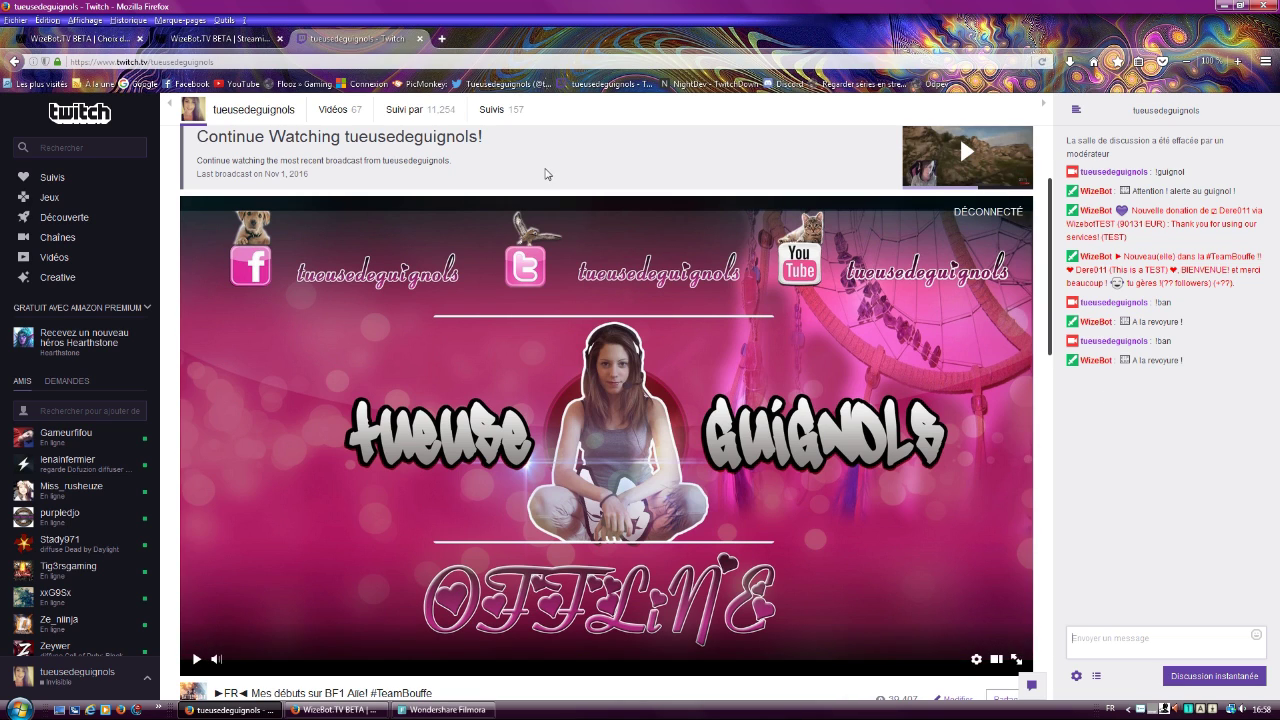
Return to the WizeBot command list and delete the !test sonore command
{"action": "left_click", "coordinate": [205, 40]}
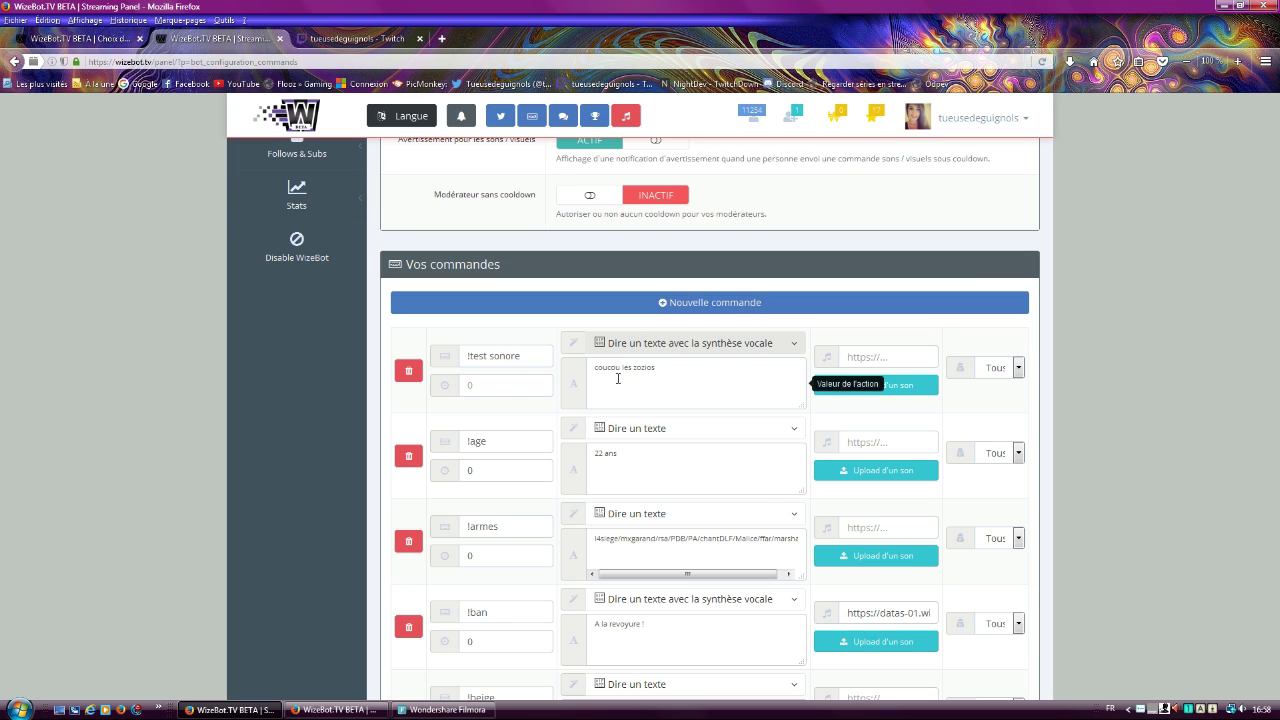
{"action": "left_click", "coordinate": [408, 370]}
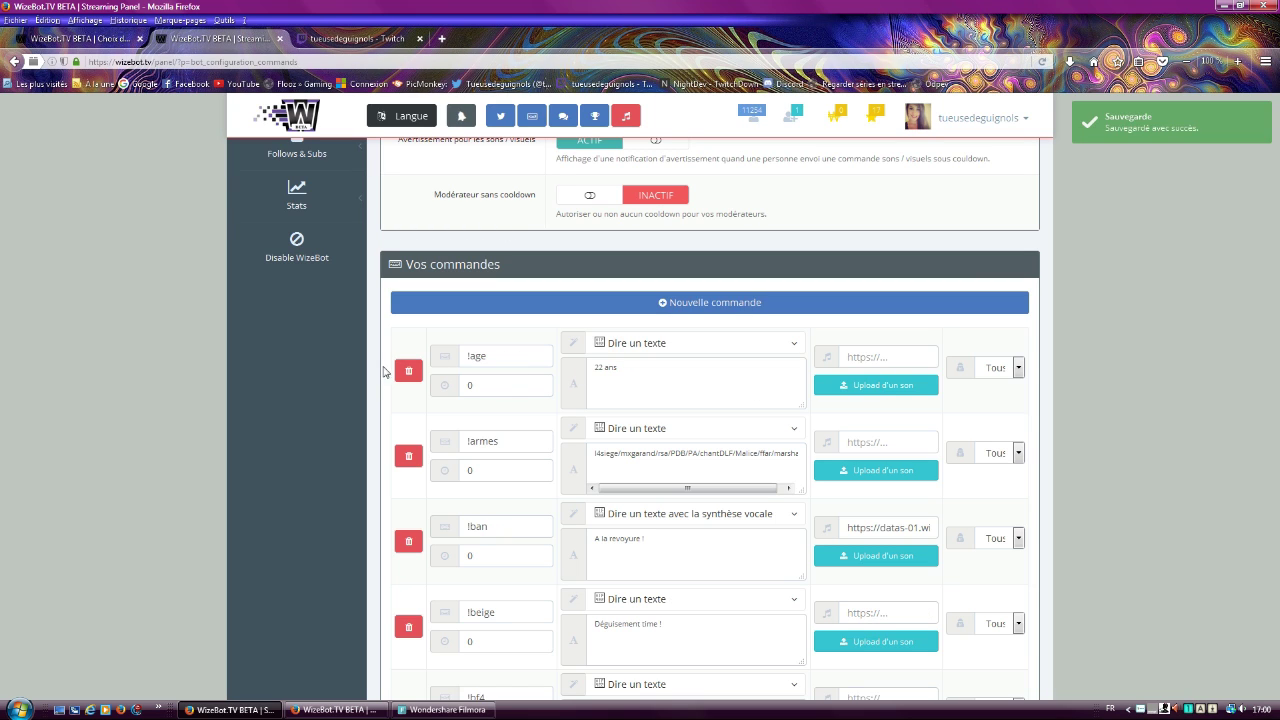
{"action": "left_click", "coordinate": [703, 347]}
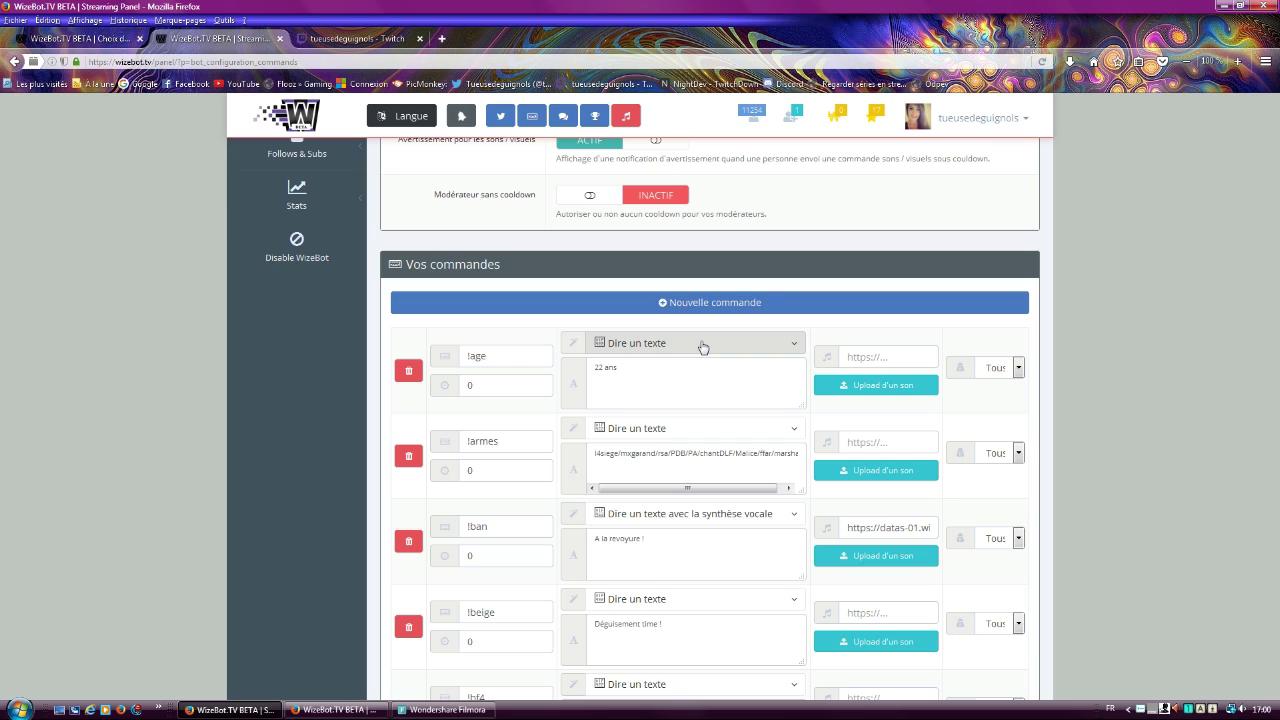
Look through the response types available for the !age command, keeping its current type
{"action": "left_click", "coordinate": [703, 347]}
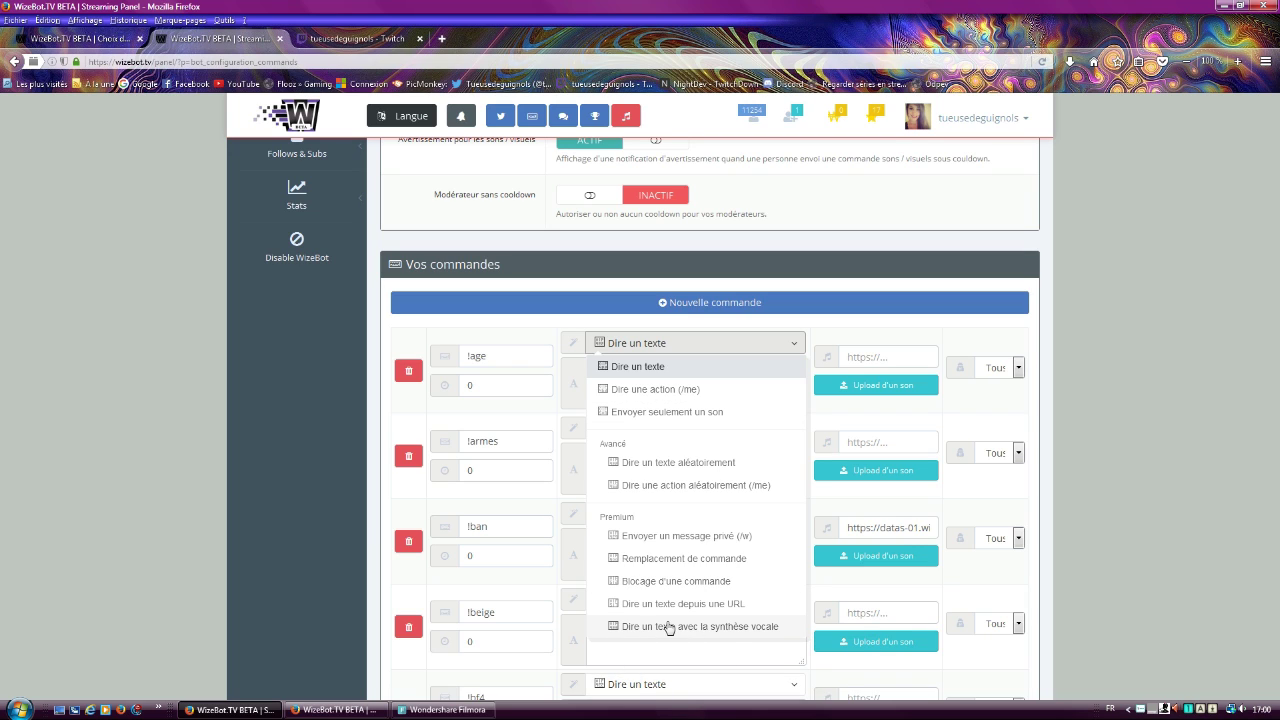
{"action": "left_click", "coordinate": [768, 286]}
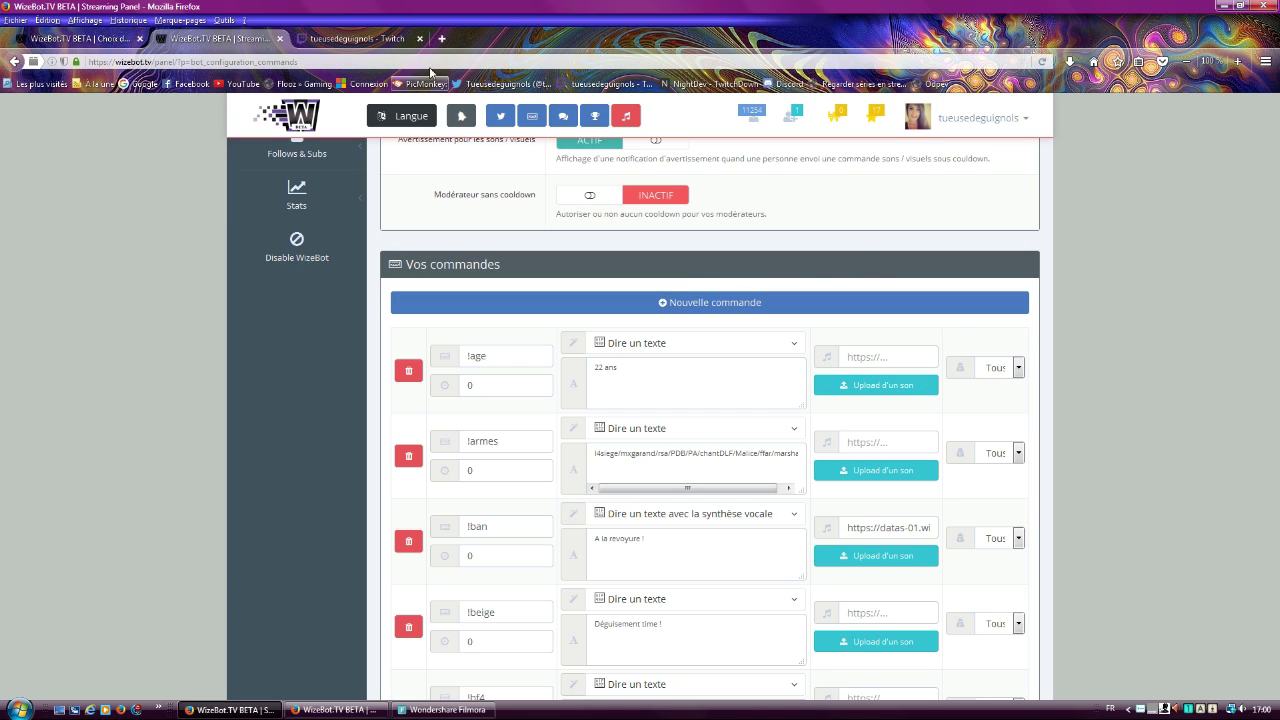
{"action": "left_click", "coordinate": [341, 40]}
{"action": "left_click", "coordinate": [200, 38]}
Open the notification area settings from the general configuration section
{"action": "scroll", "coordinate": [777, 331], "scroll_direction": "up", "scroll_amount": 3}
{"action": "scroll", "coordinate": [770, 321], "scroll_direction": "up", "scroll_amount": 4}
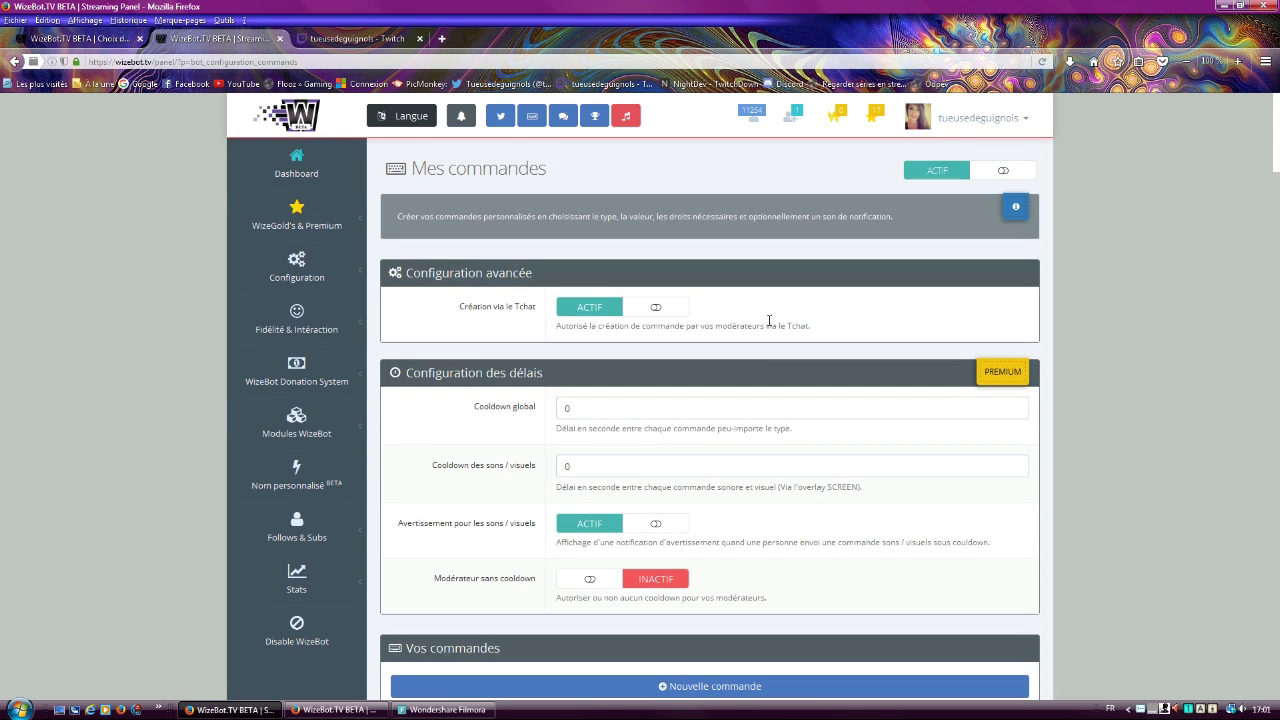
{"action": "left_click", "coordinate": [328, 270]}
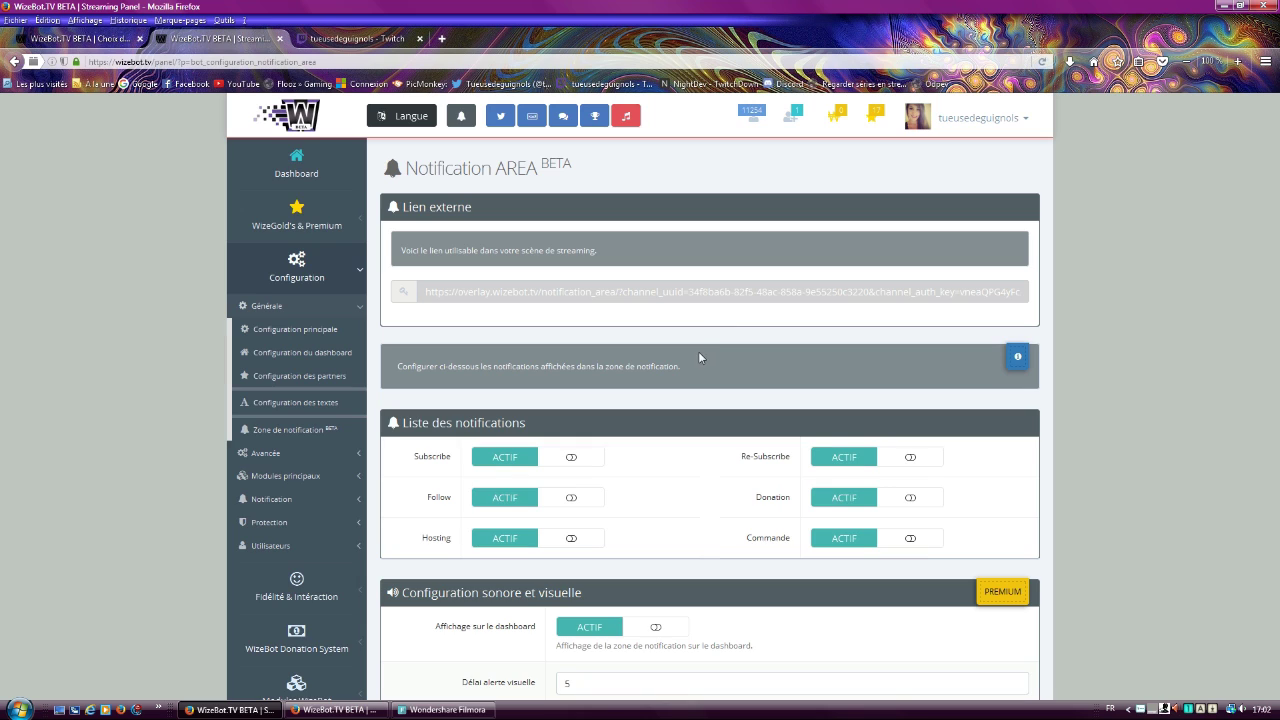
Examine the notification area's external link, notification list, and sound and visual settings, including the volume and the sound for each alert
{"action": "scroll", "coordinate": [700, 351], "scroll_direction": "down", "scroll_amount": 2}
{"action": "scroll", "coordinate": [696, 358], "scroll_direction": "down", "scroll_amount": 1}
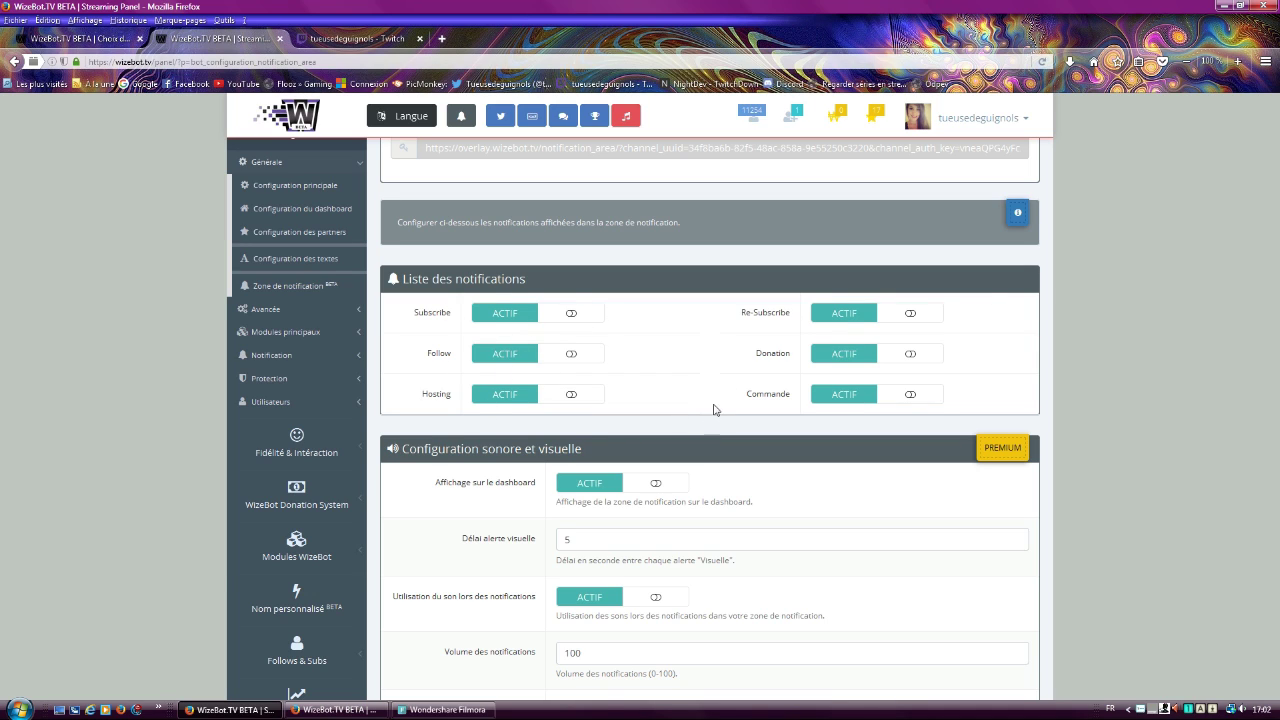
{"action": "scroll", "coordinate": [797, 423], "scroll_direction": "down", "scroll_amount": 3}
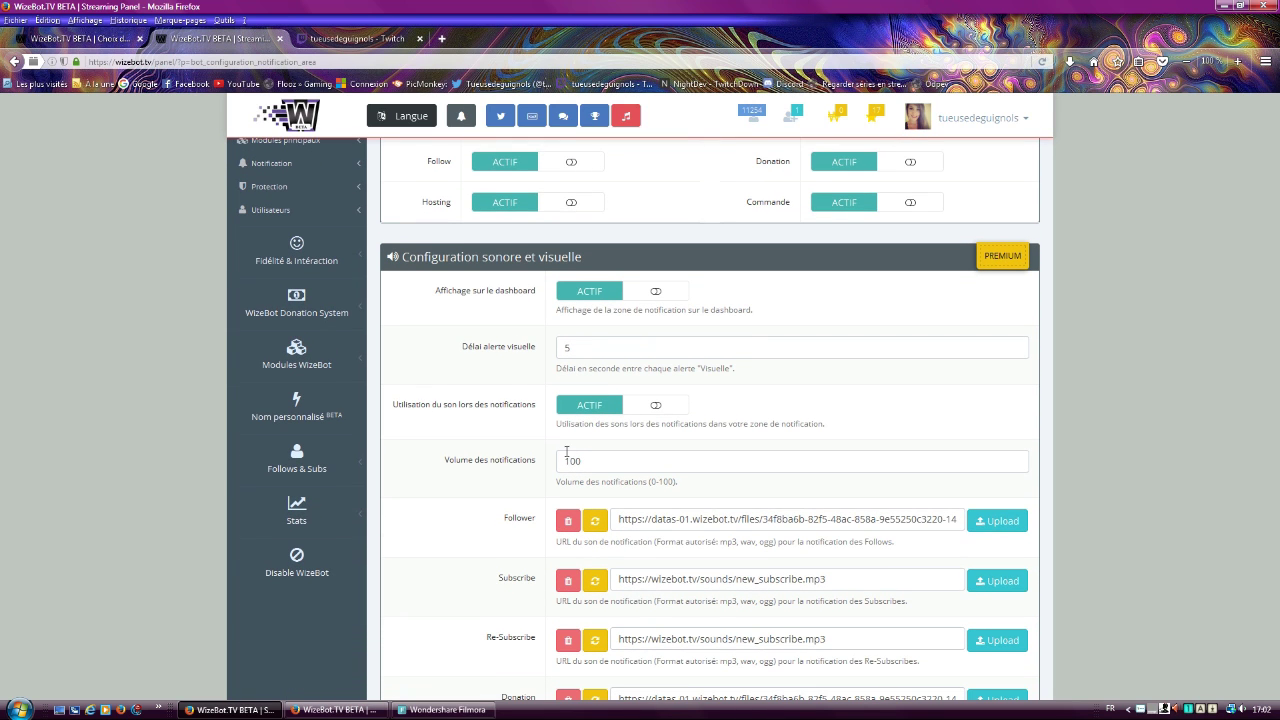
{"action": "scroll", "coordinate": [775, 427], "scroll_direction": "down", "scroll_amount": 2}
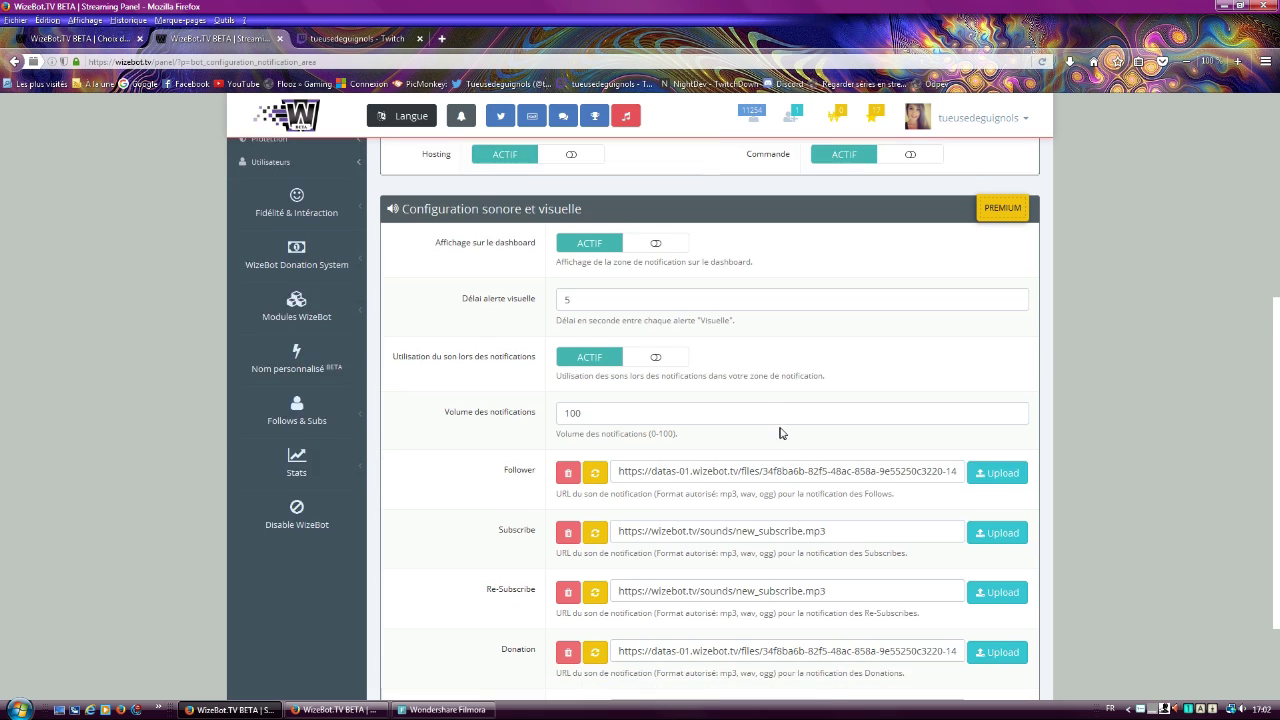
{"action": "scroll", "coordinate": [780, 427], "scroll_direction": "down", "scroll_amount": 1}
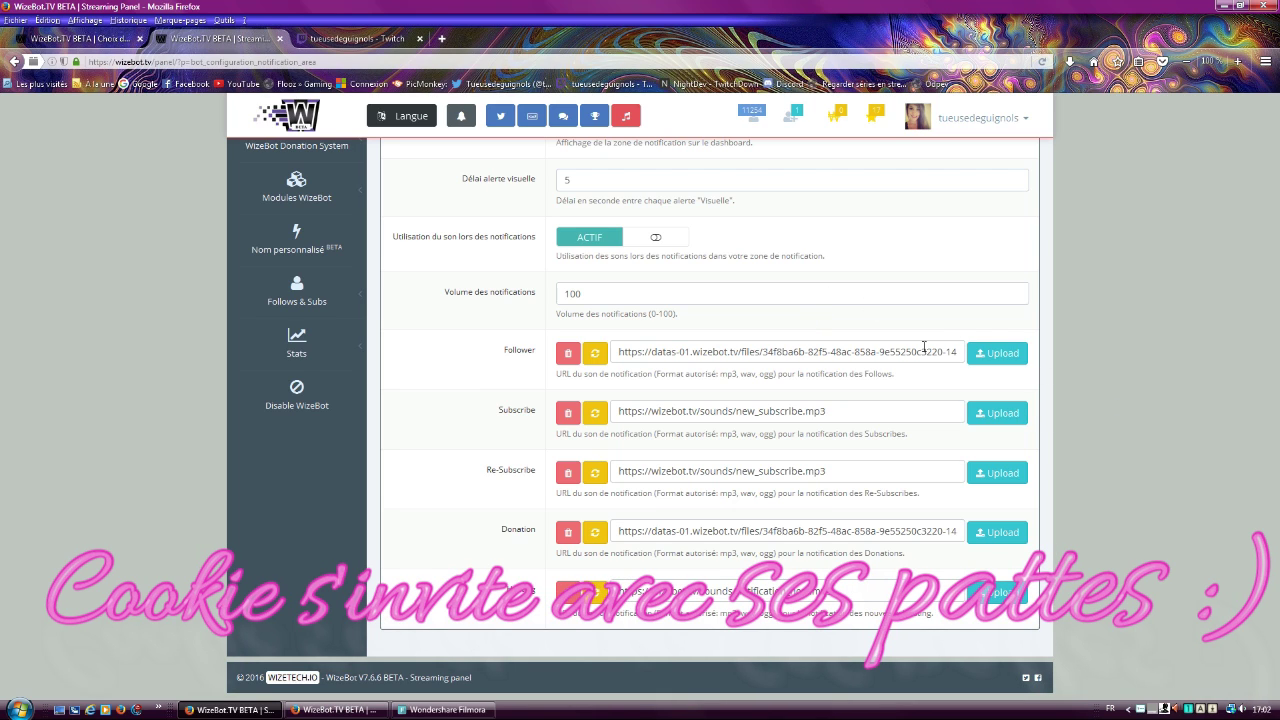
{"action": "scroll", "coordinate": [641, 362], "scroll_direction": "up", "scroll_amount": 3}
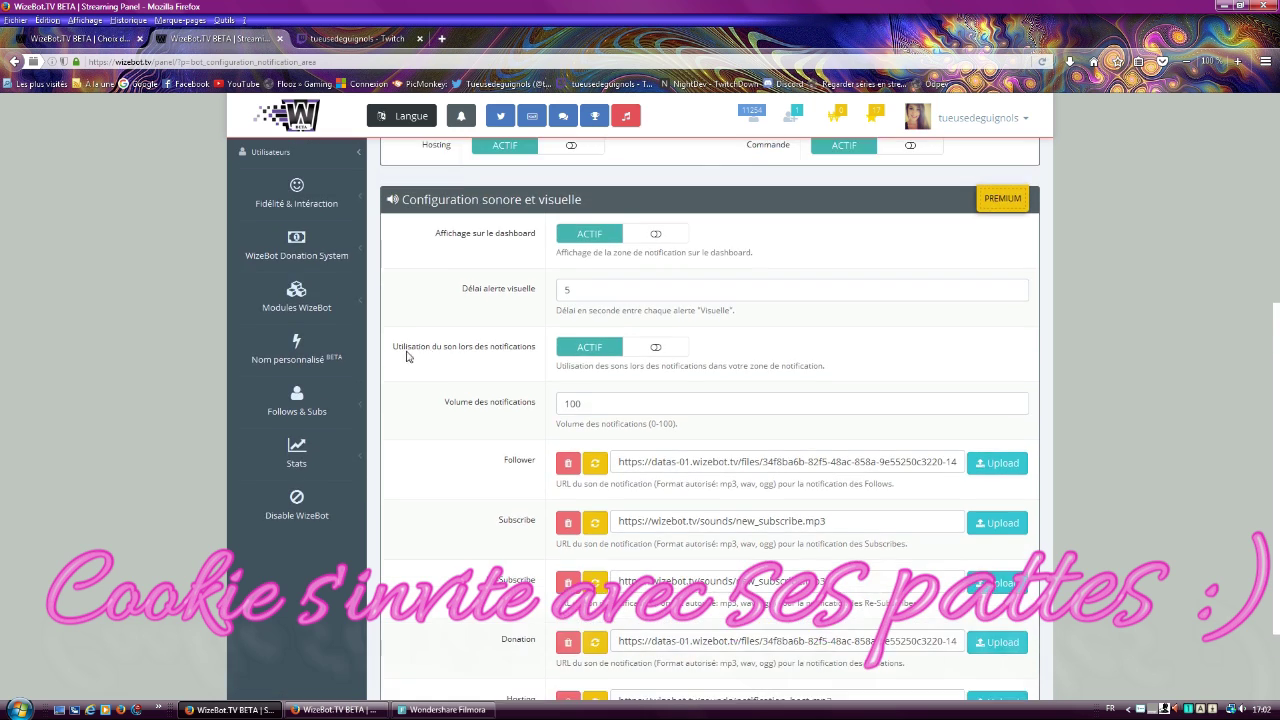
{"action": "scroll", "coordinate": [690, 347], "scroll_direction": "up", "scroll_amount": 7}
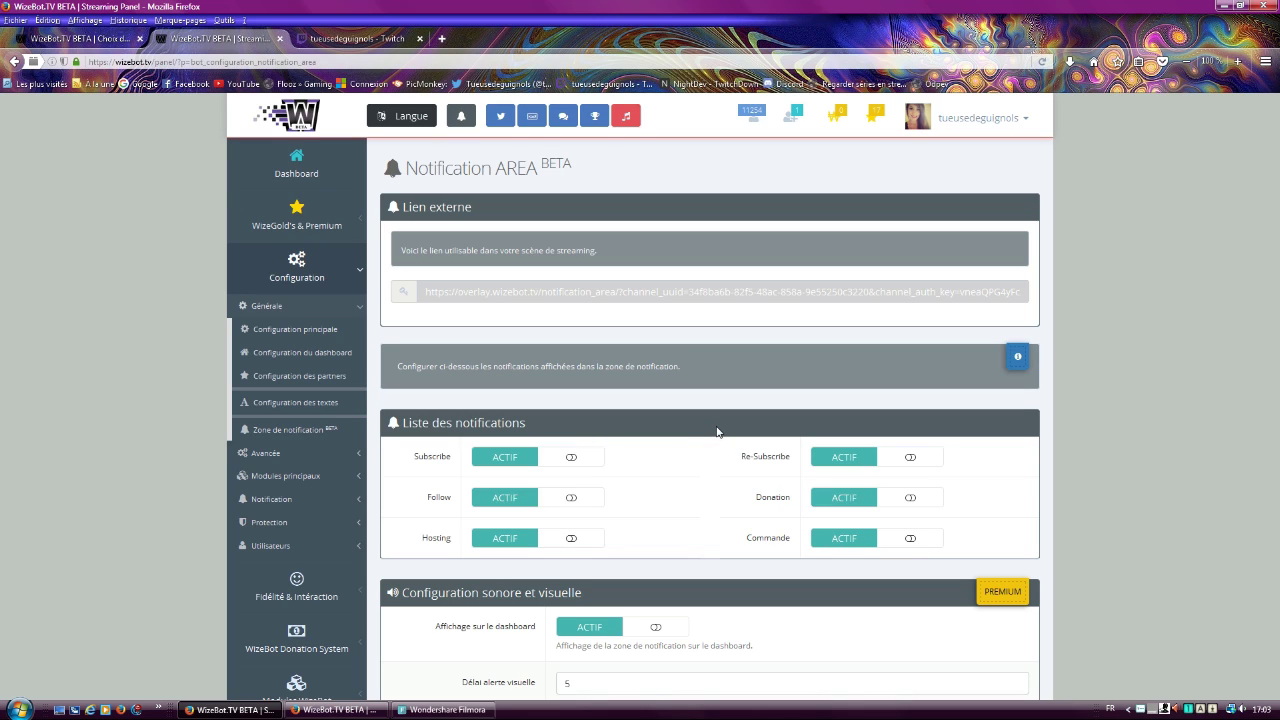
{"action": "scroll", "coordinate": [717, 432], "scroll_direction": "down", "scroll_amount": 4}
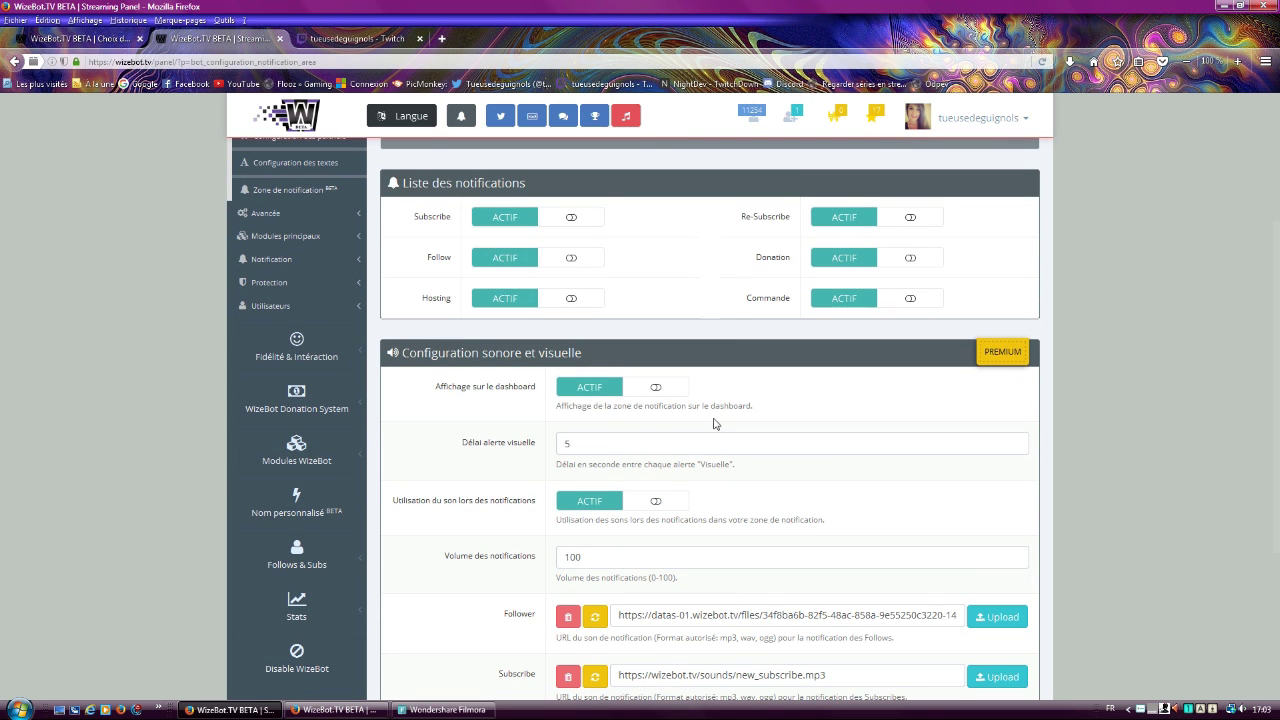
{"action": "scroll", "coordinate": [715, 407], "scroll_direction": "down", "scroll_amount": 4}
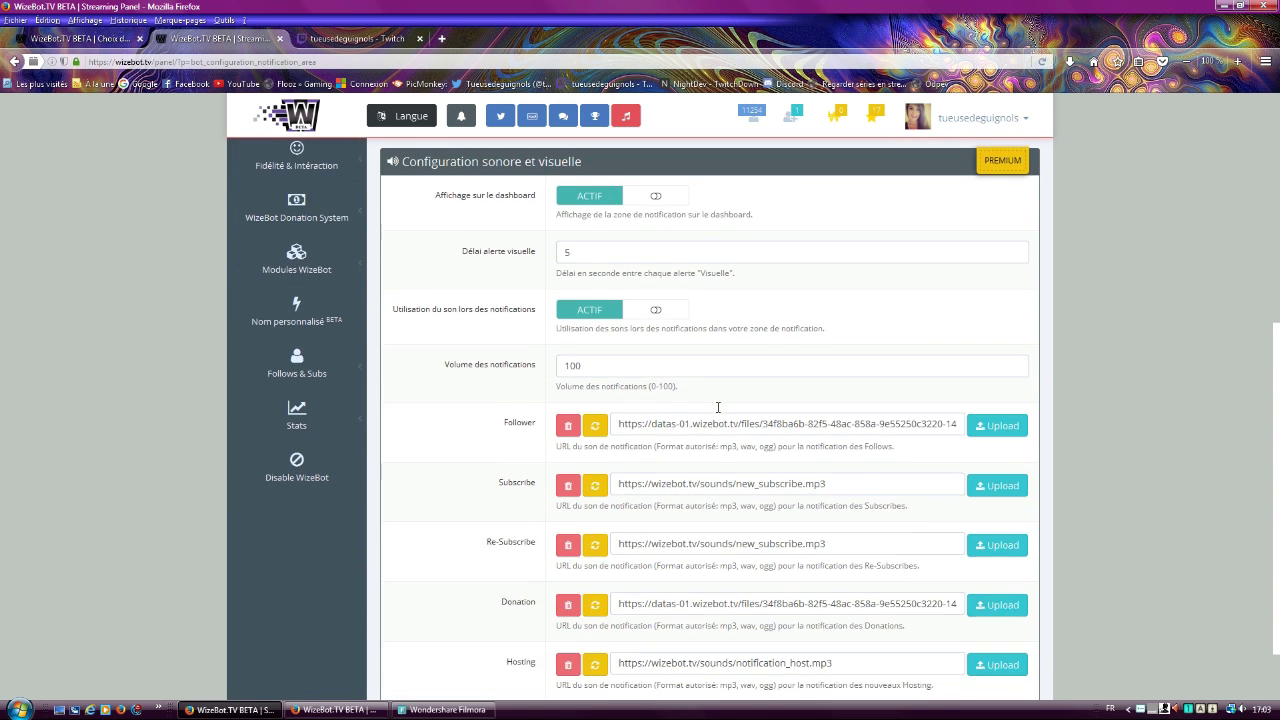
{"action": "scroll", "coordinate": [441, 403], "scroll_direction": "up", "scroll_amount": 2}
{"action": "scroll", "coordinate": [441, 403], "scroll_direction": "up", "scroll_amount": 5}
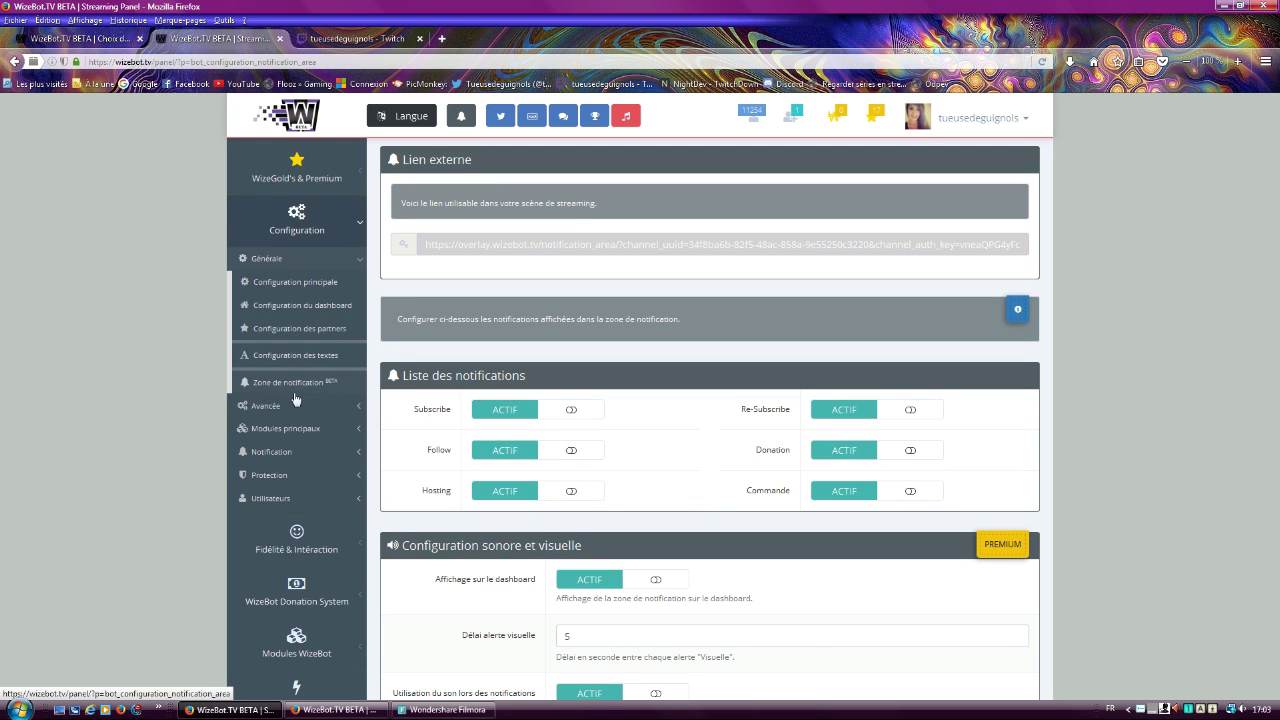
{"action": "scroll", "coordinate": [677, 431], "scroll_direction": "down", "scroll_amount": 8}
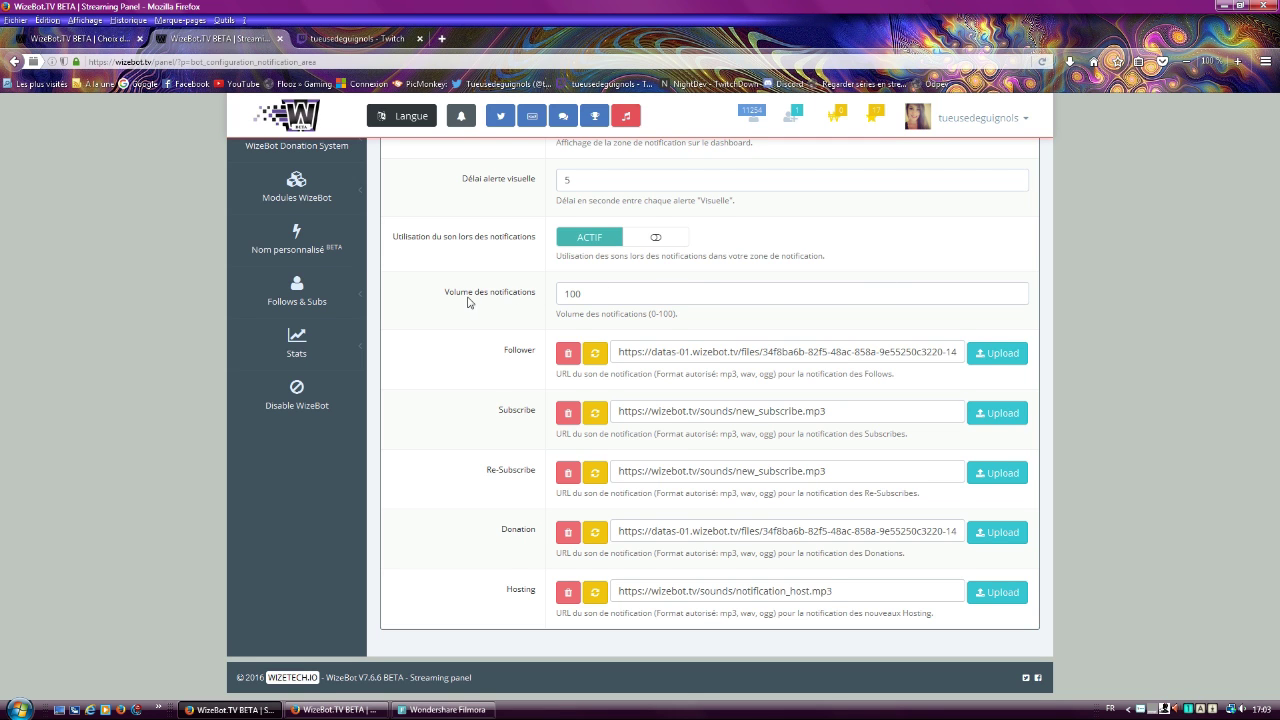
{"action": "scroll", "coordinate": [468, 303], "scroll_direction": "up", "scroll_amount": 3}
{"action": "scroll", "coordinate": [460, 305], "scroll_direction": "up", "scroll_amount": 5}
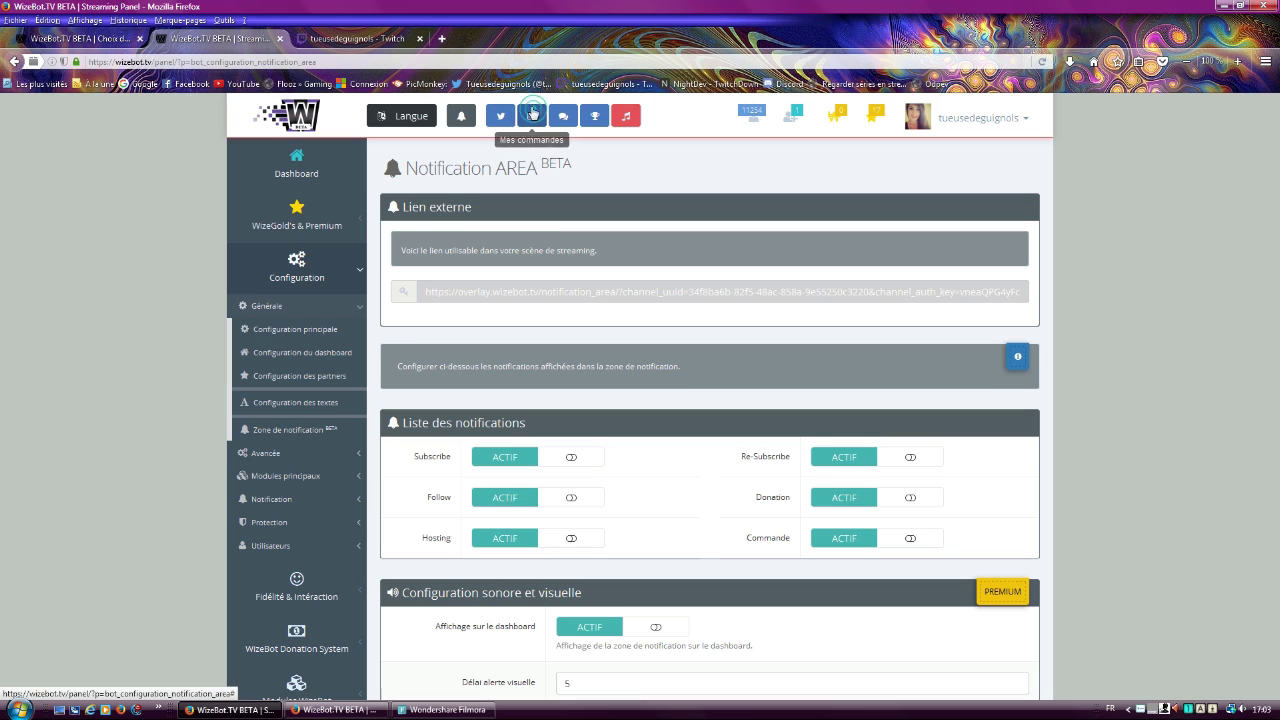
Return to the custom commands page and review the response types offered for the !age command
{"action": "left_click", "coordinate": [533, 113]}
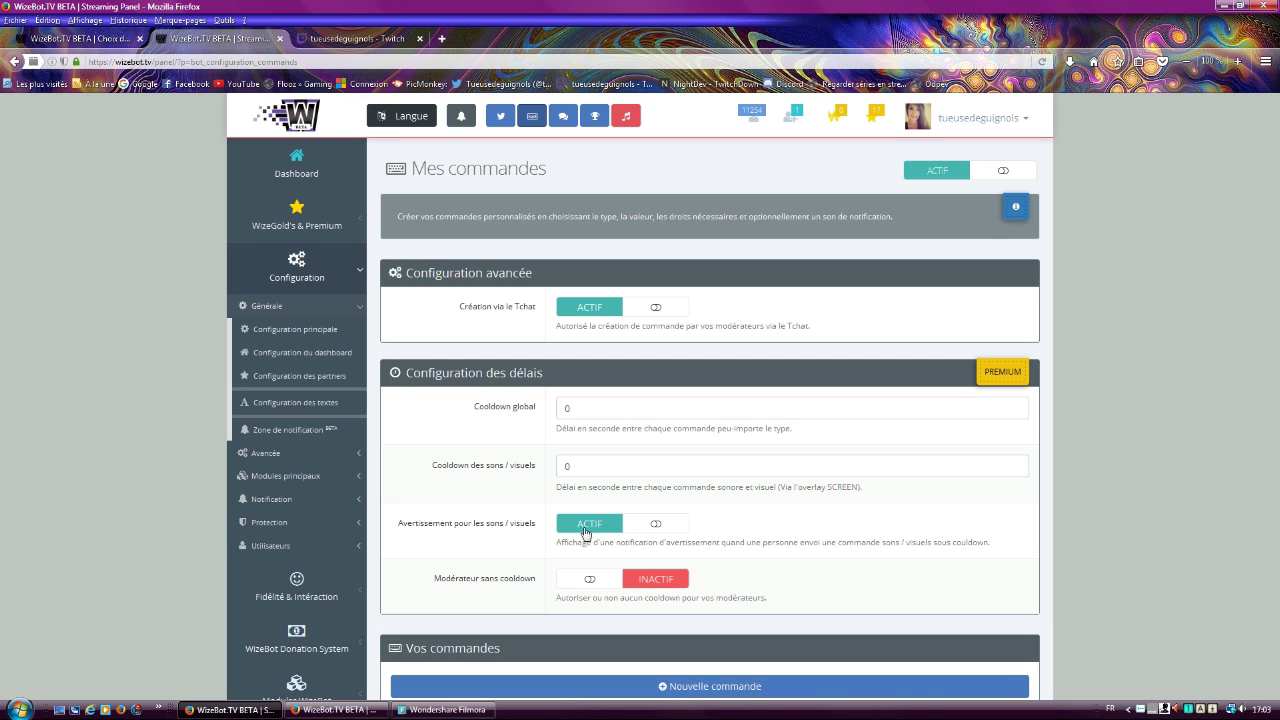
{"action": "scroll", "coordinate": [862, 472], "scroll_direction": "down", "scroll_amount": 5}
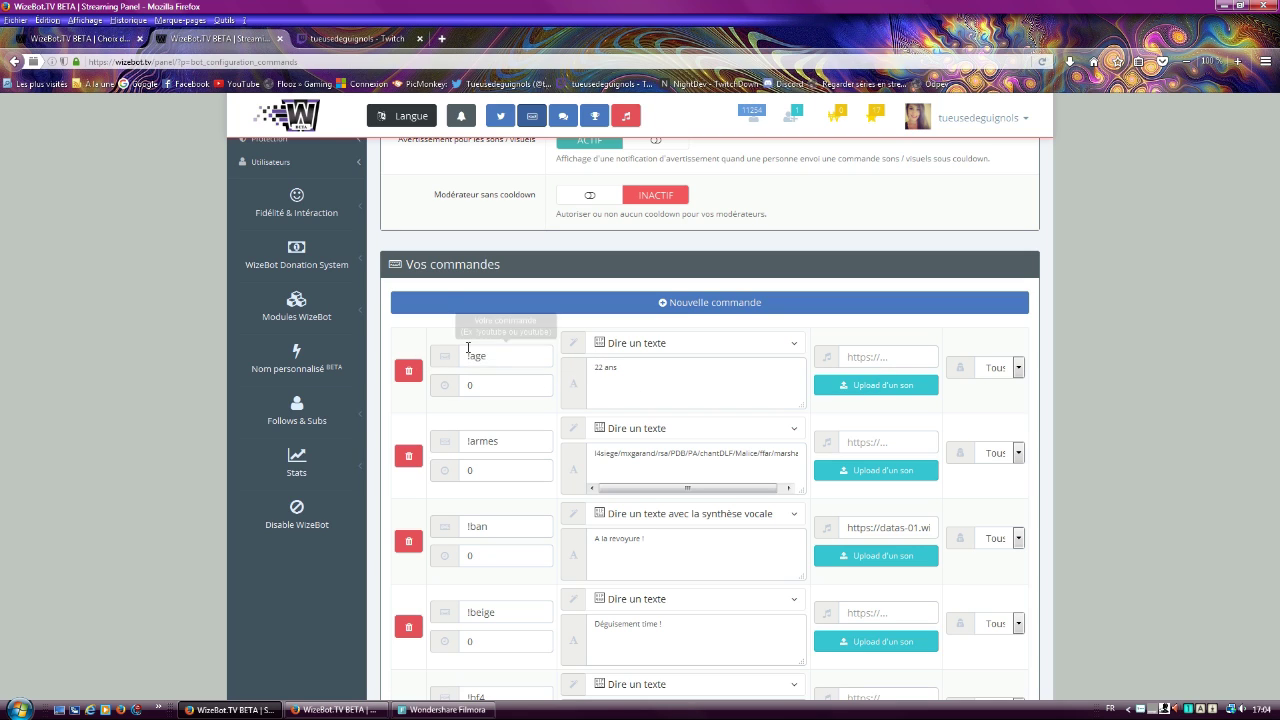
{"action": "left_click", "coordinate": [694, 342]}
{"action": "left_click", "coordinate": [694, 342]}
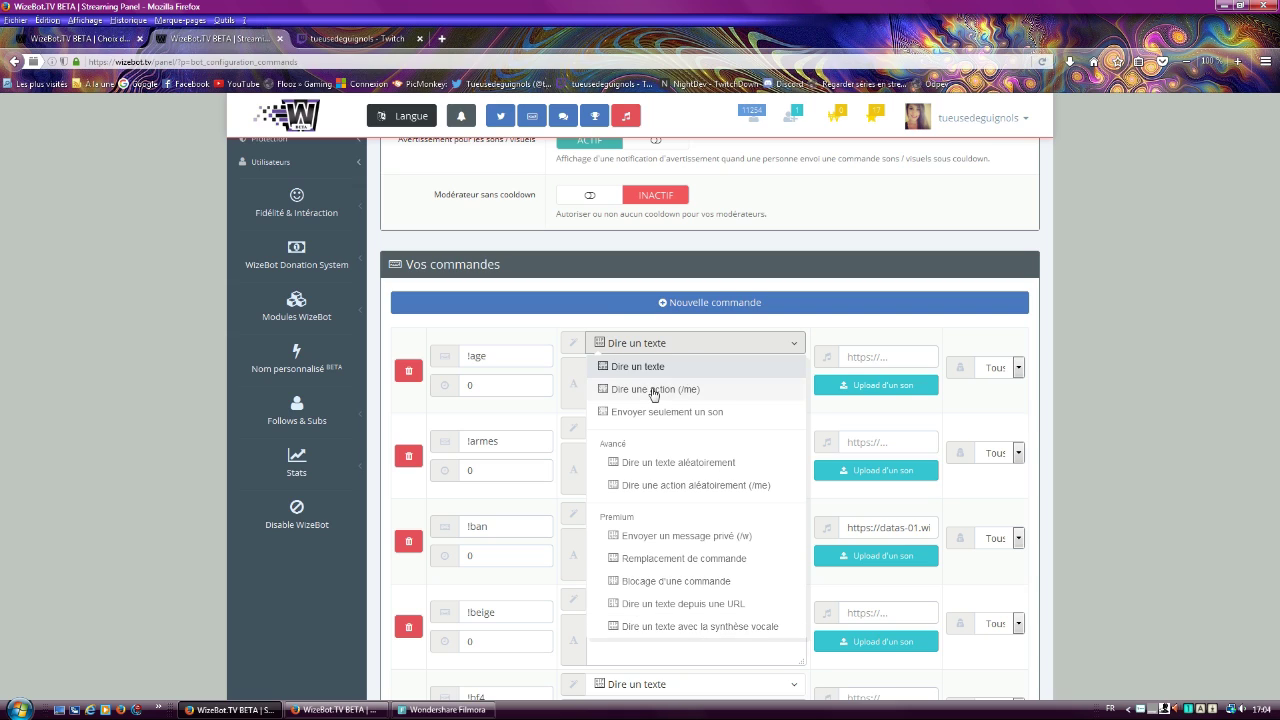
{"action": "left_click", "coordinate": [573, 293]}
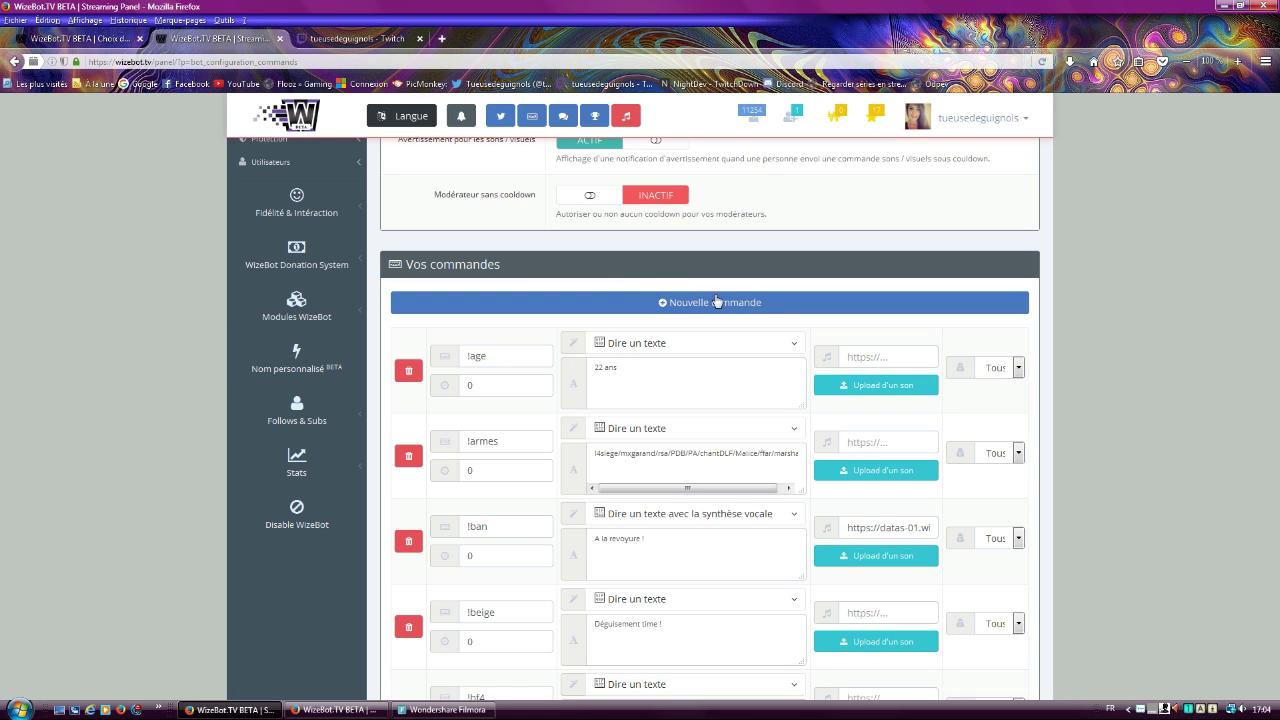
Check the sound upload option of the !age command and switch to the Twitch channel page
{"action": "left_click", "coordinate": [864, 390]}
{"action": "left_click", "coordinate": [880, 390]}
{"action": "left_click", "coordinate": [358, 38]}
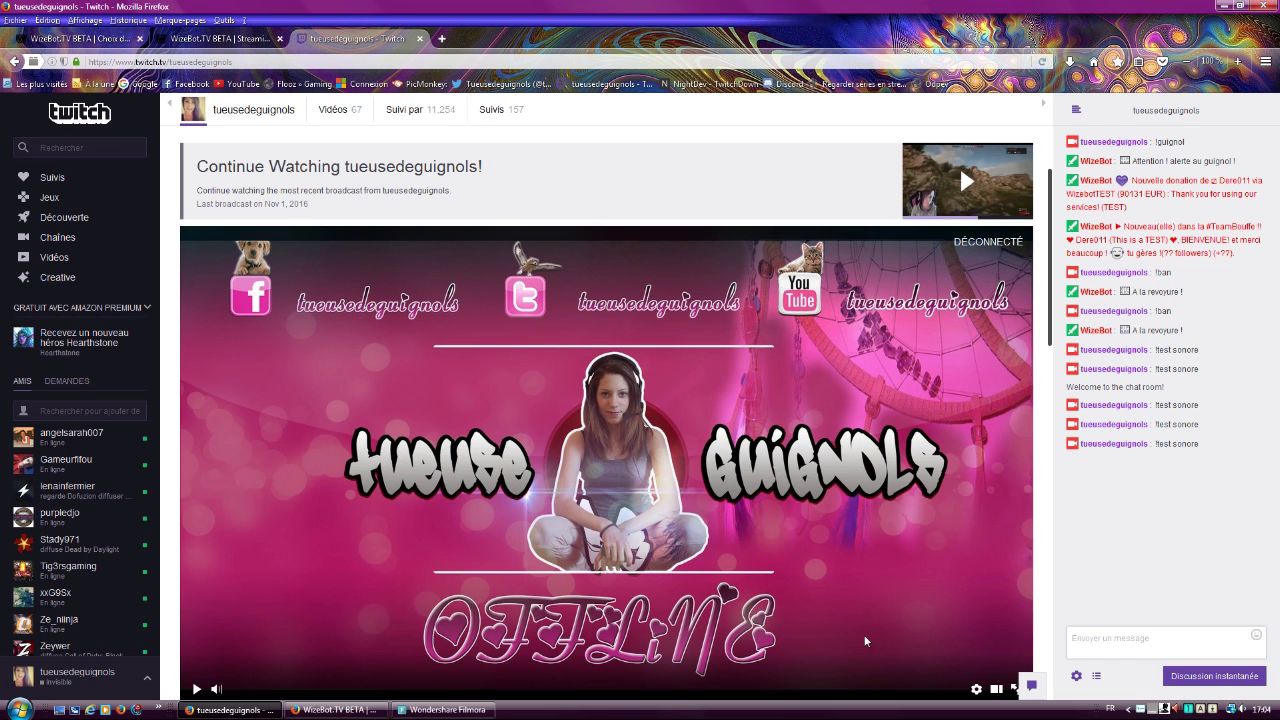